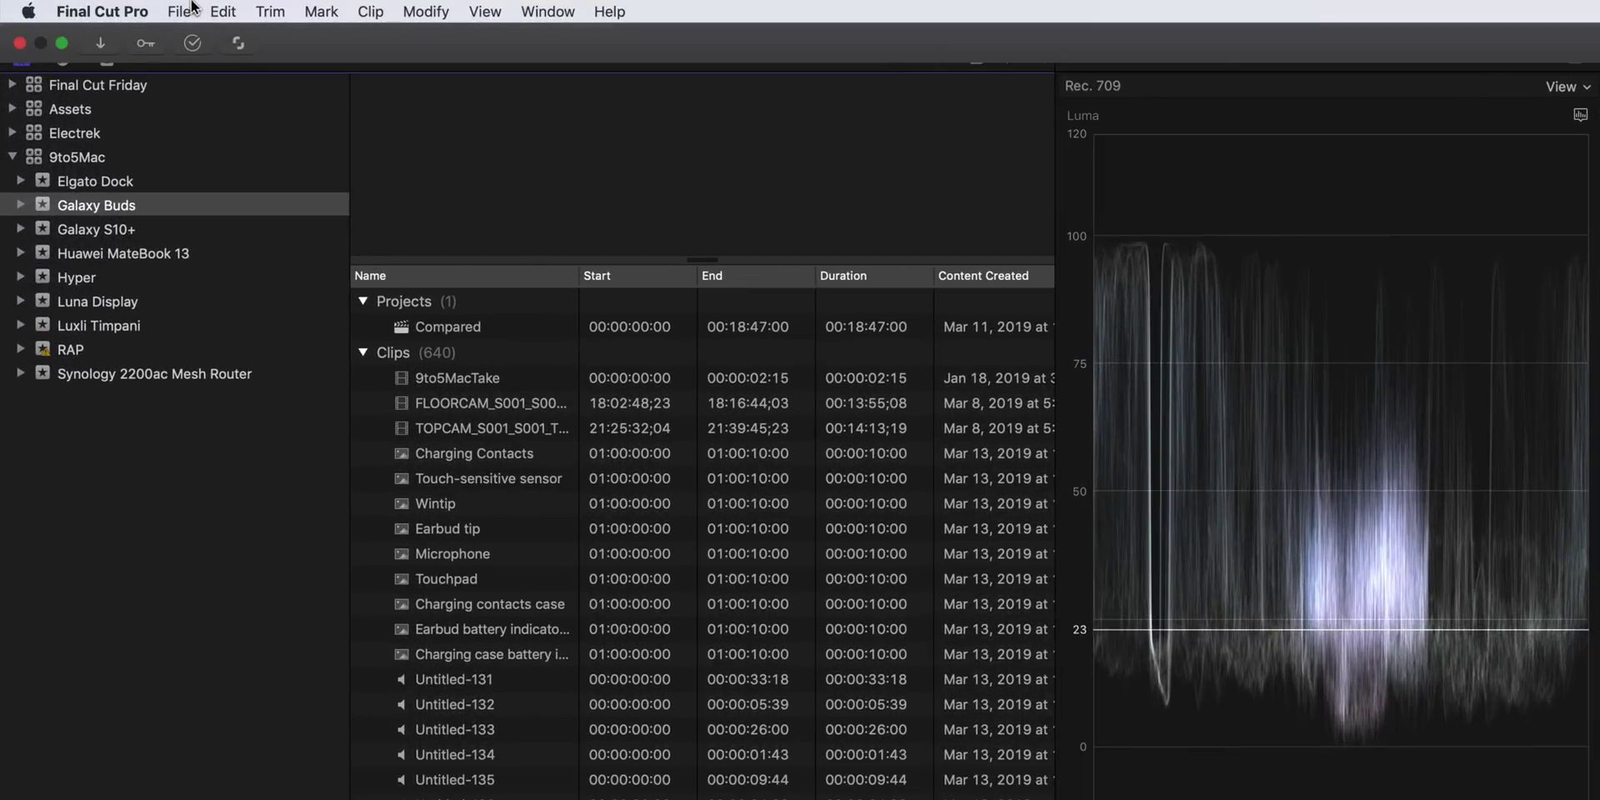
- Set up a new project named Instagram Stories in Custom 1920×3840 format at 29.97p
click(107, 7)
mouse_move(196, 36)
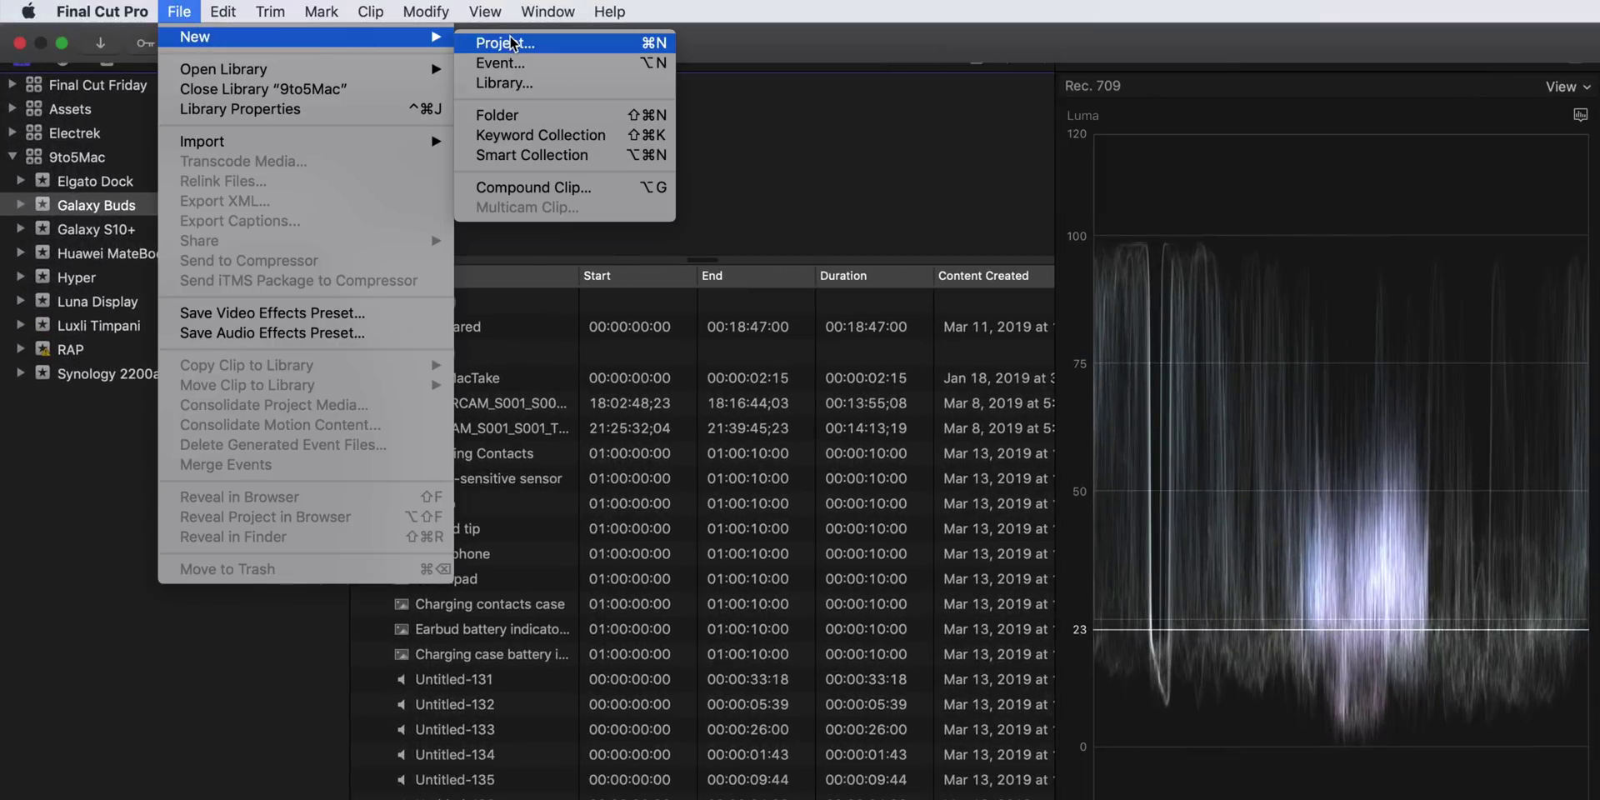
click(585, 48)
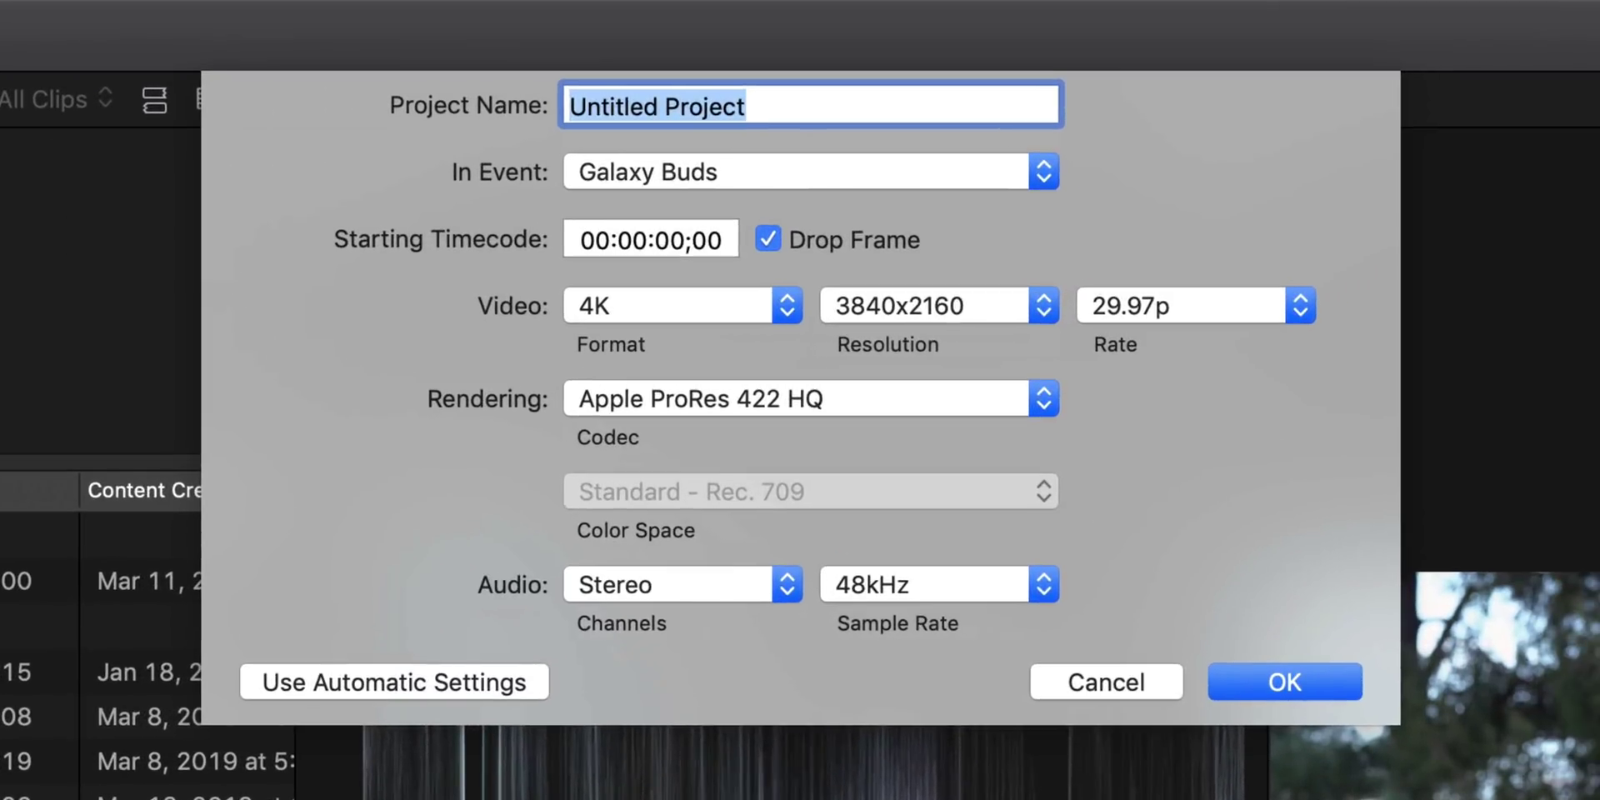
text(Instagram Stories)
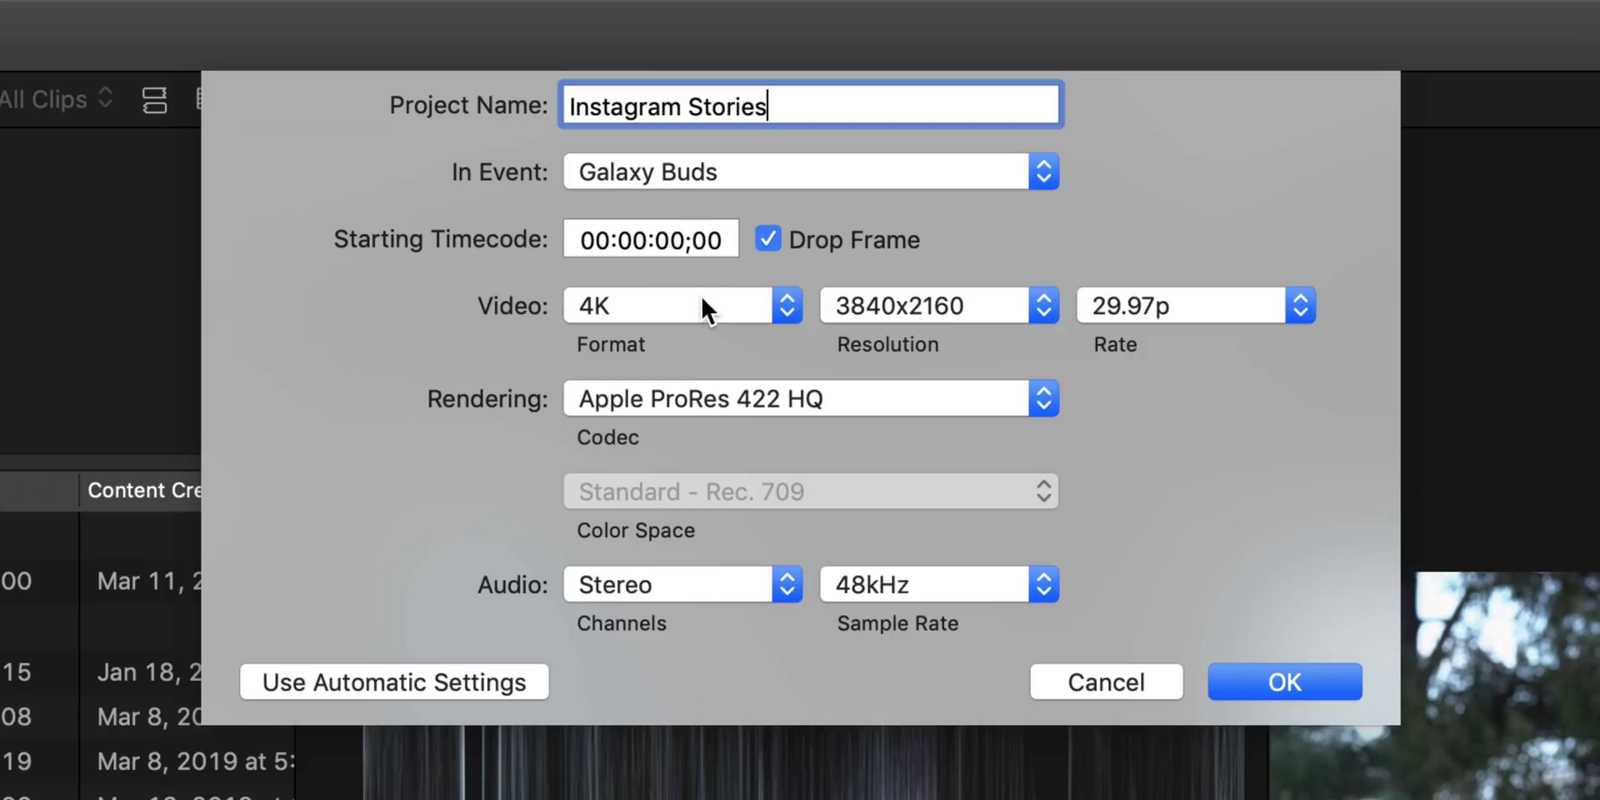
click(745, 305)
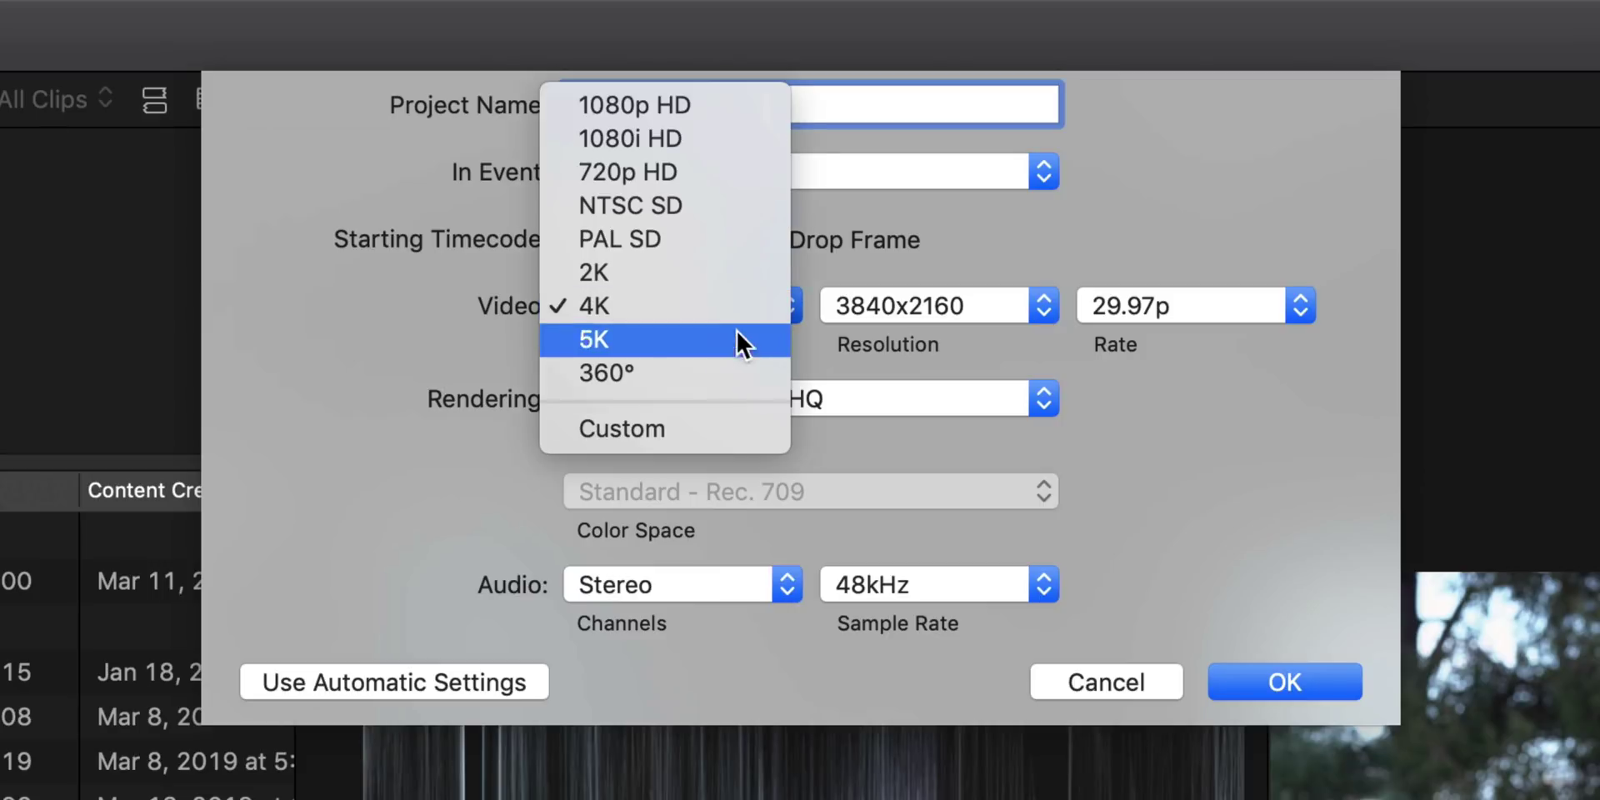
click(719, 423)
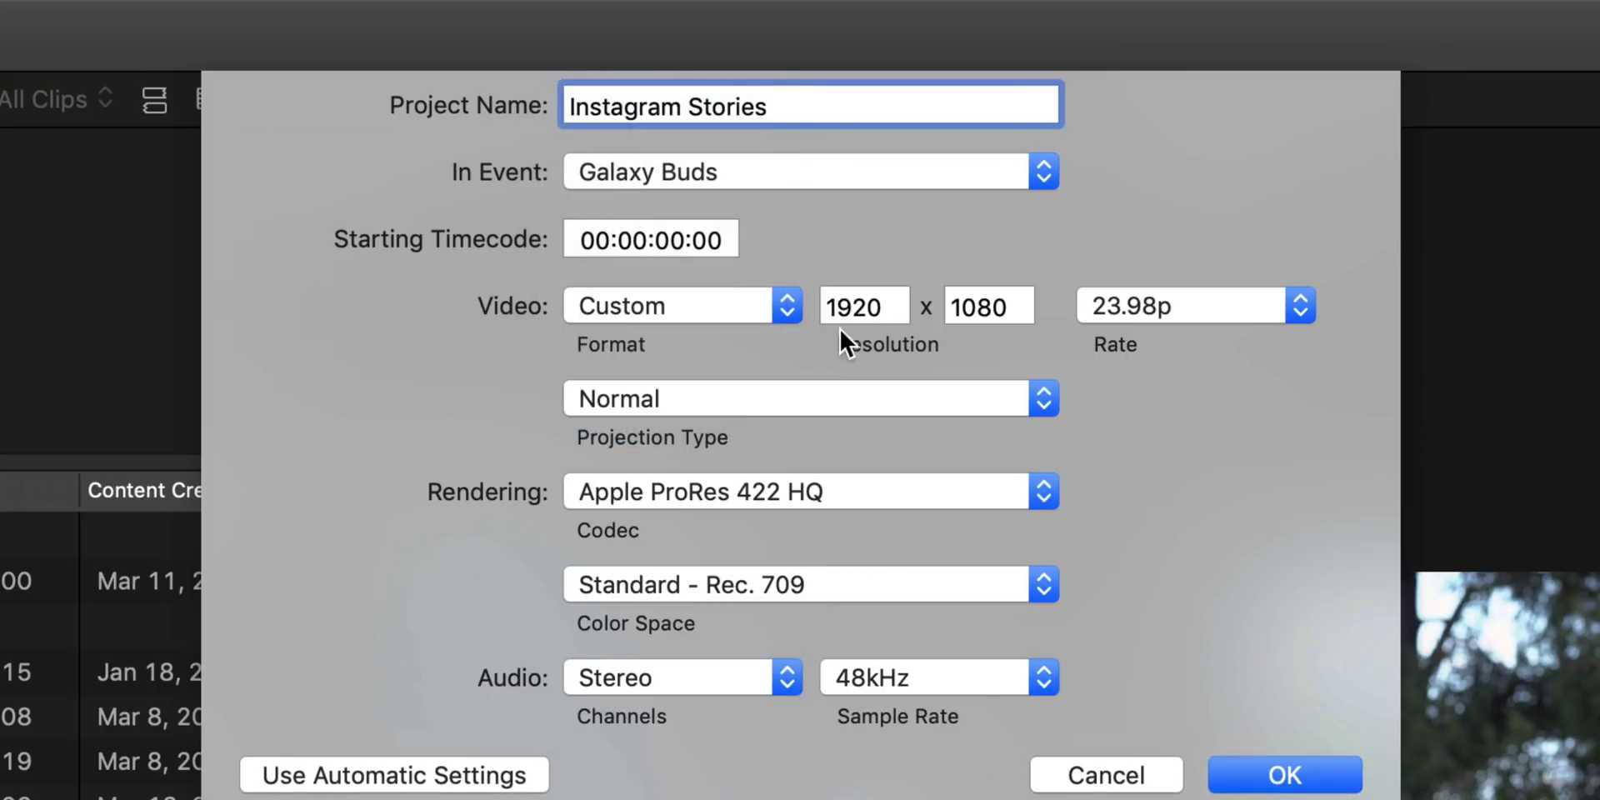
double_click(1011, 306)
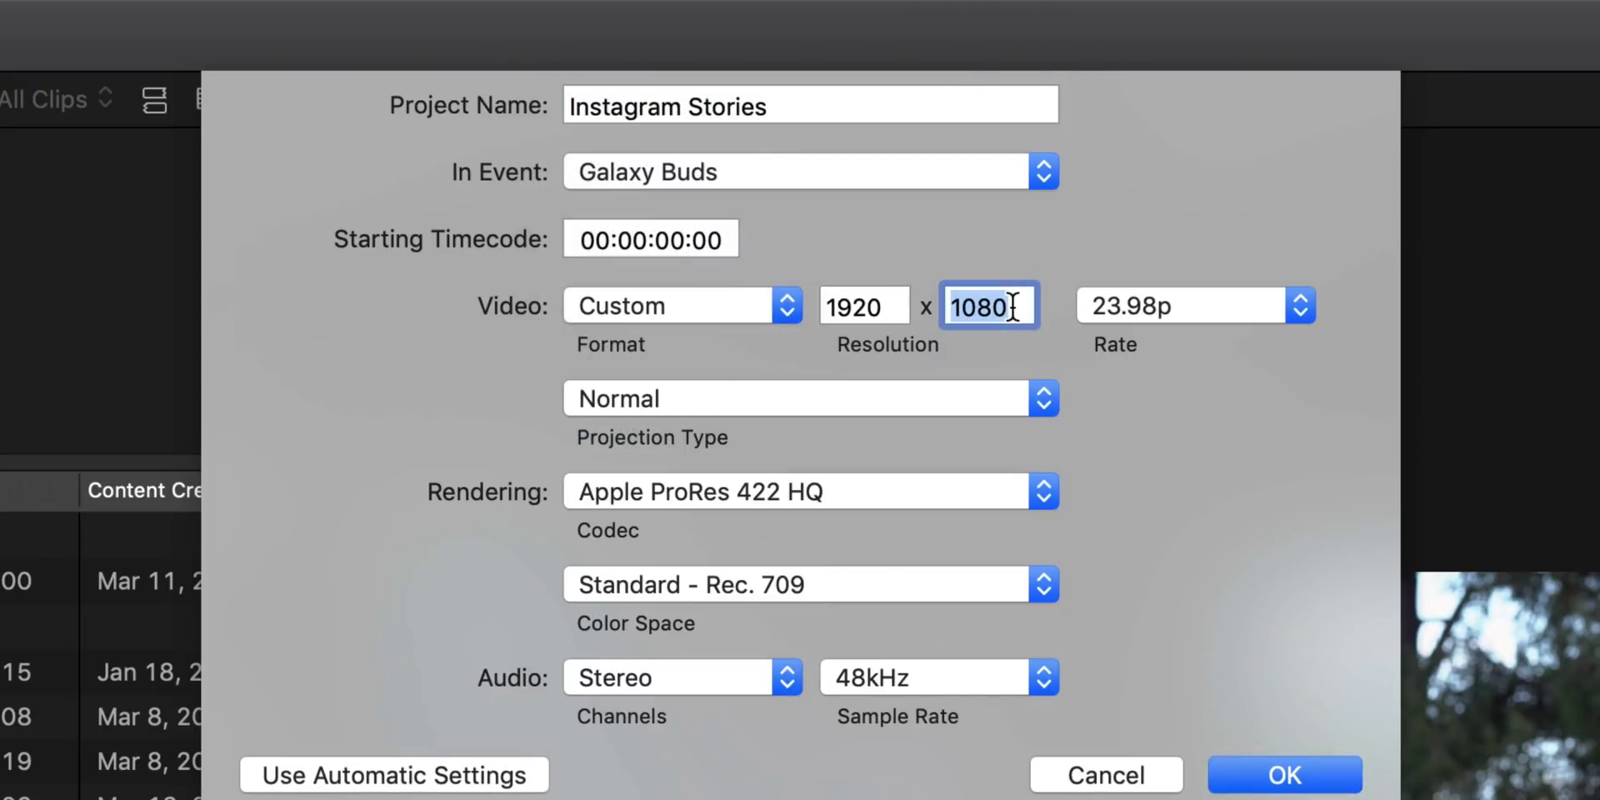
text(3840)
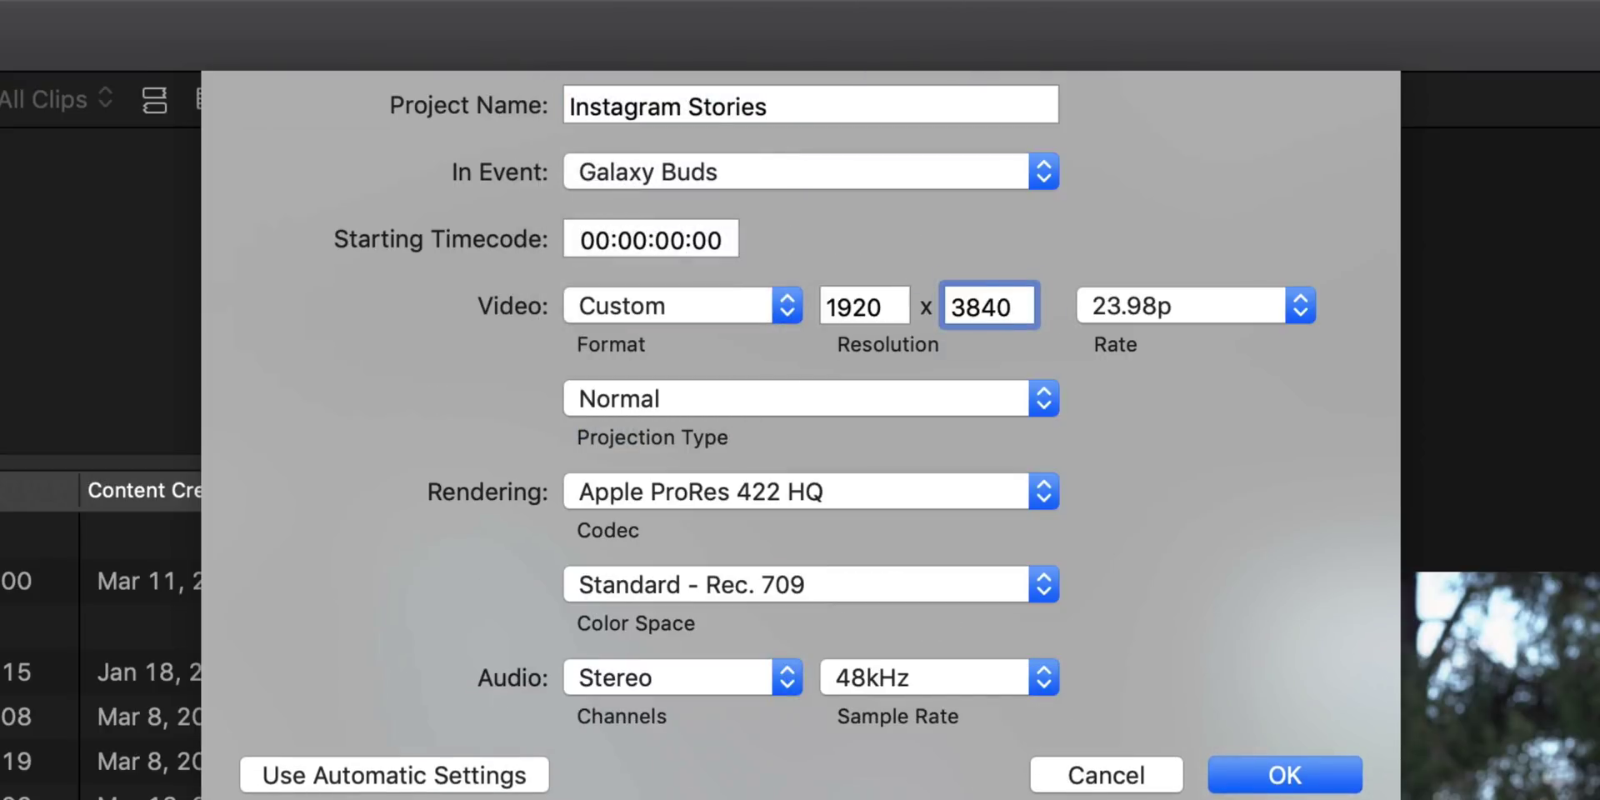
click(1202, 305)
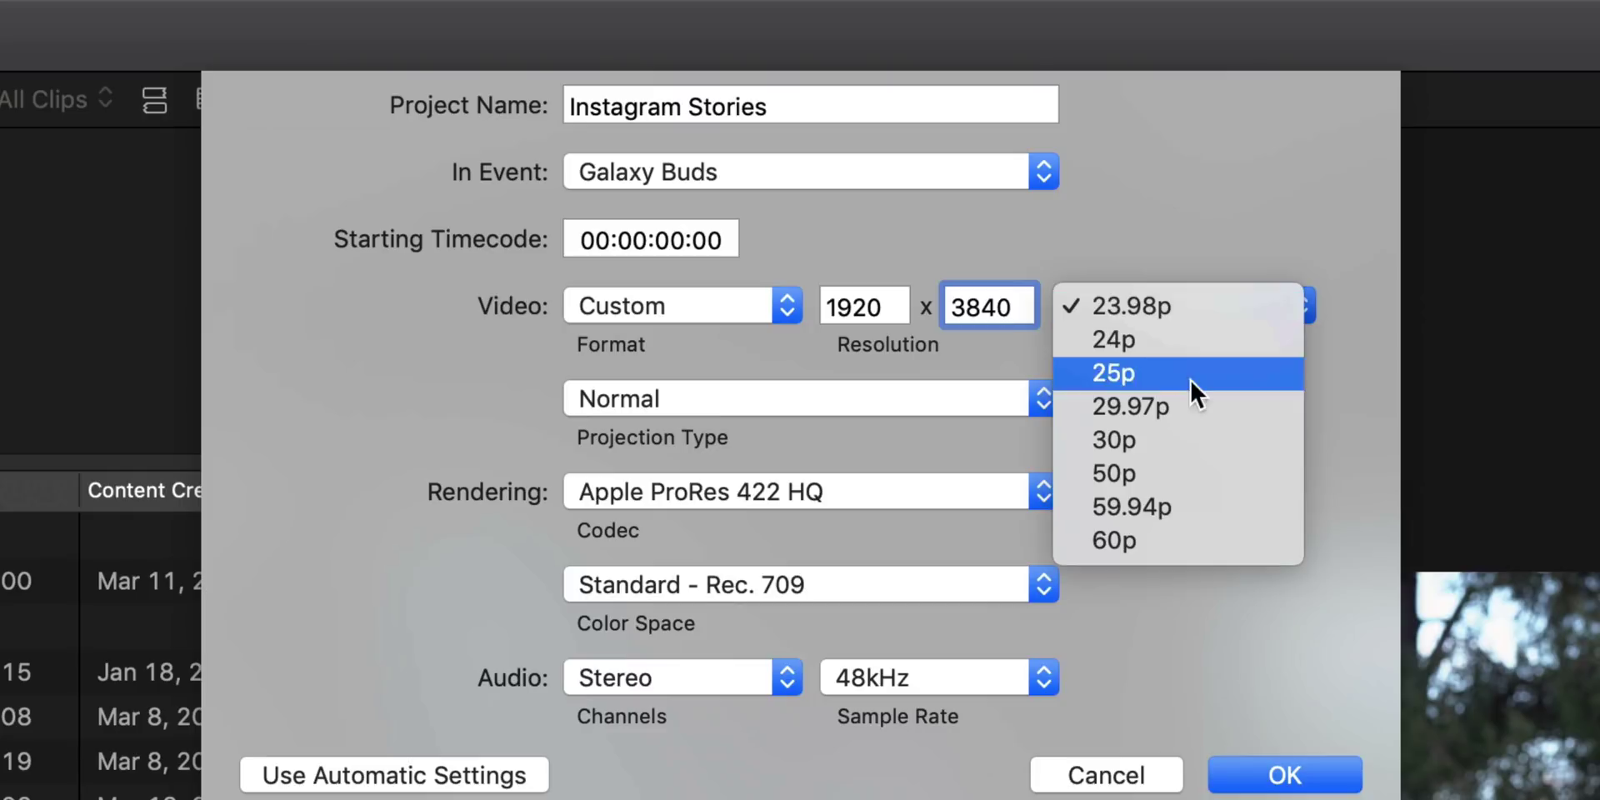
click(1177, 409)
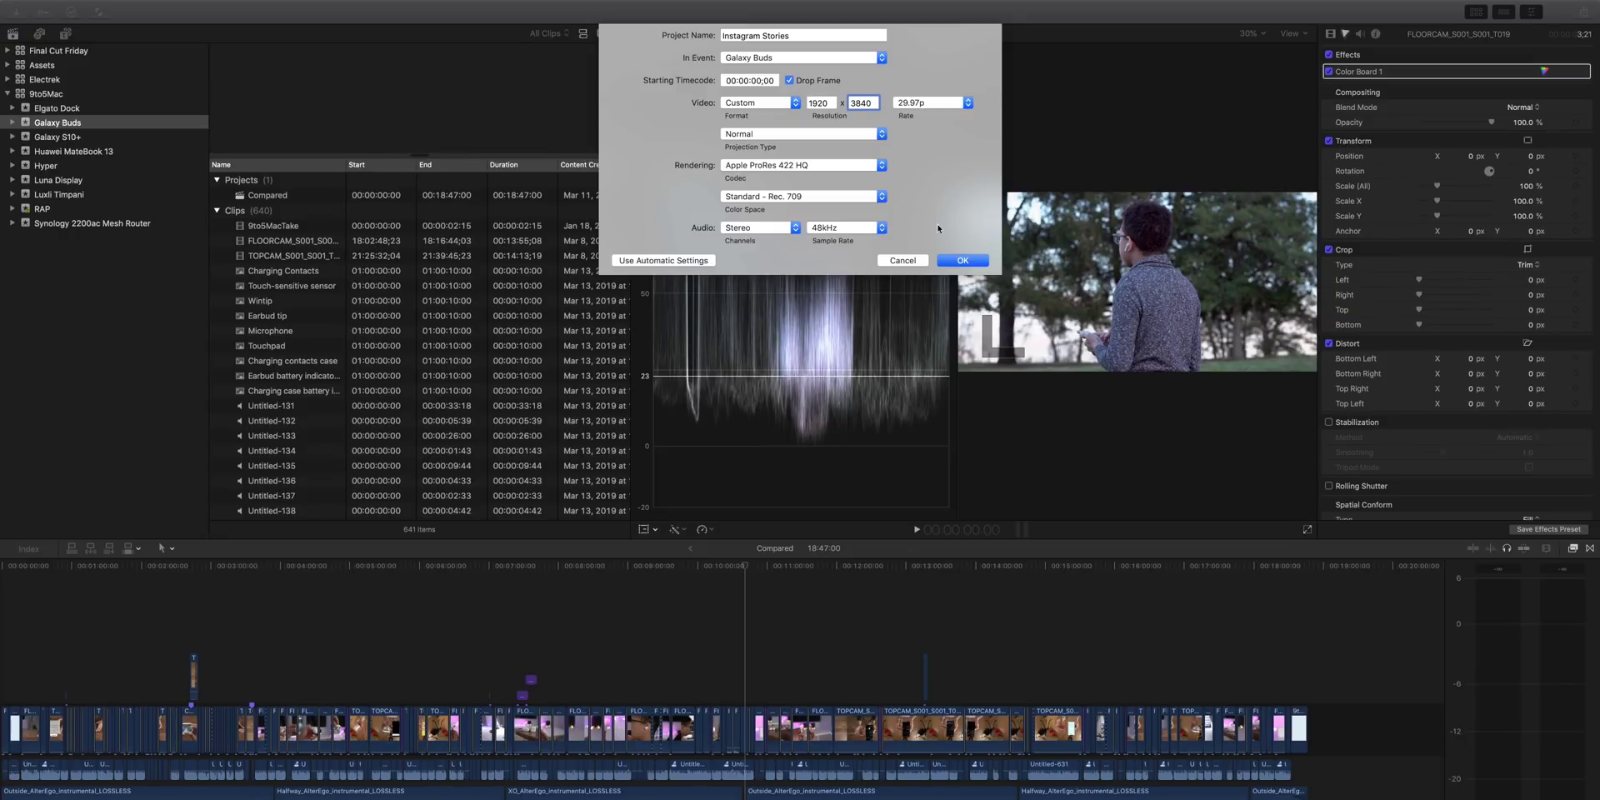
- Create the Instagram Stories project, then pick a spot in the FLOORCAM clip
click(951, 261)
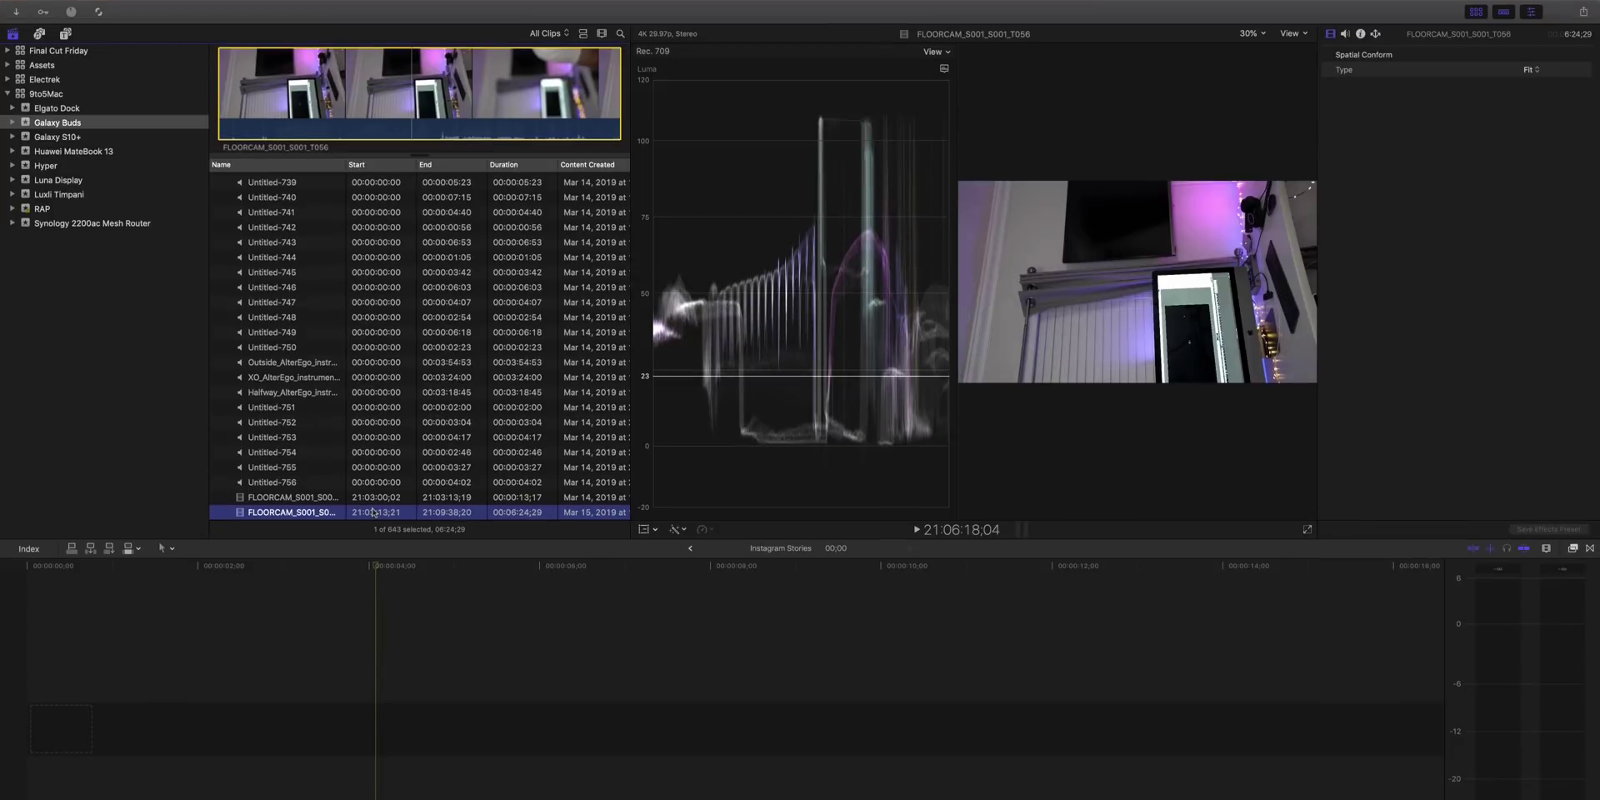
click(439, 103)
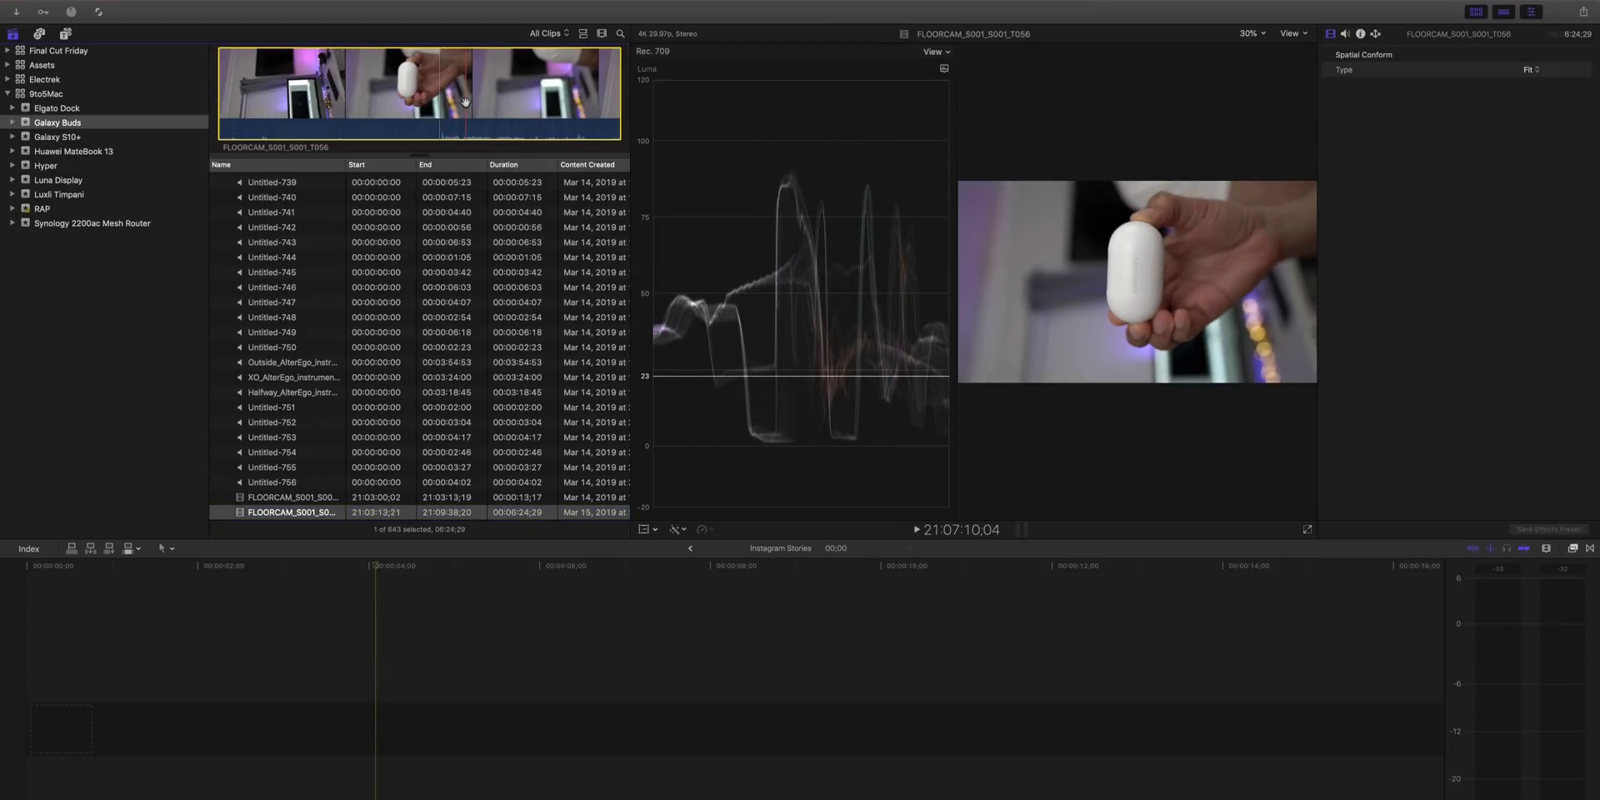
- Append a marked 1:02;22 range of FLOORCAM to the timeline and fit it to view
key(i)
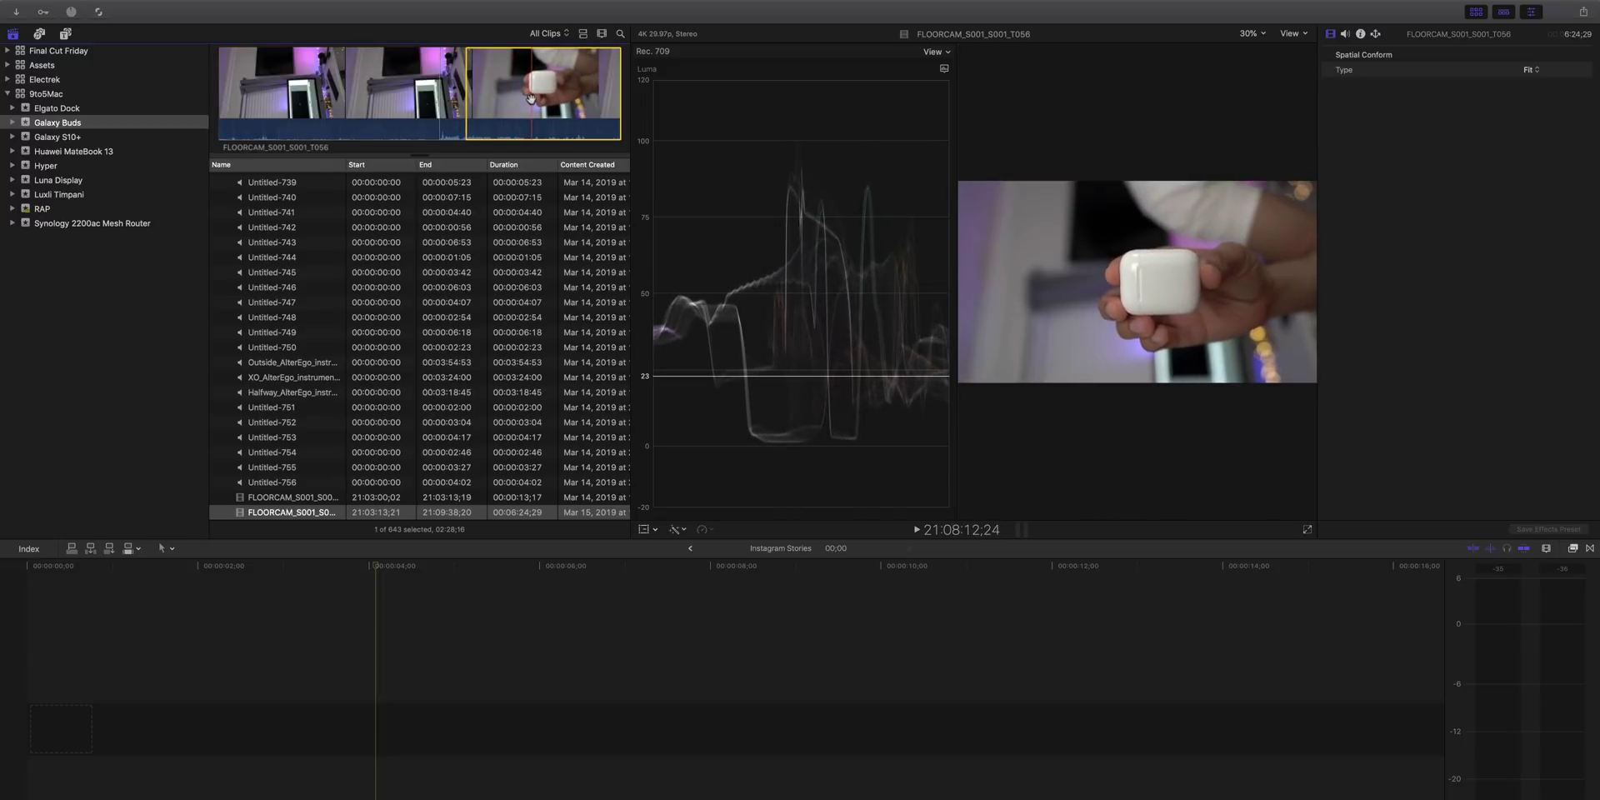
key(o)
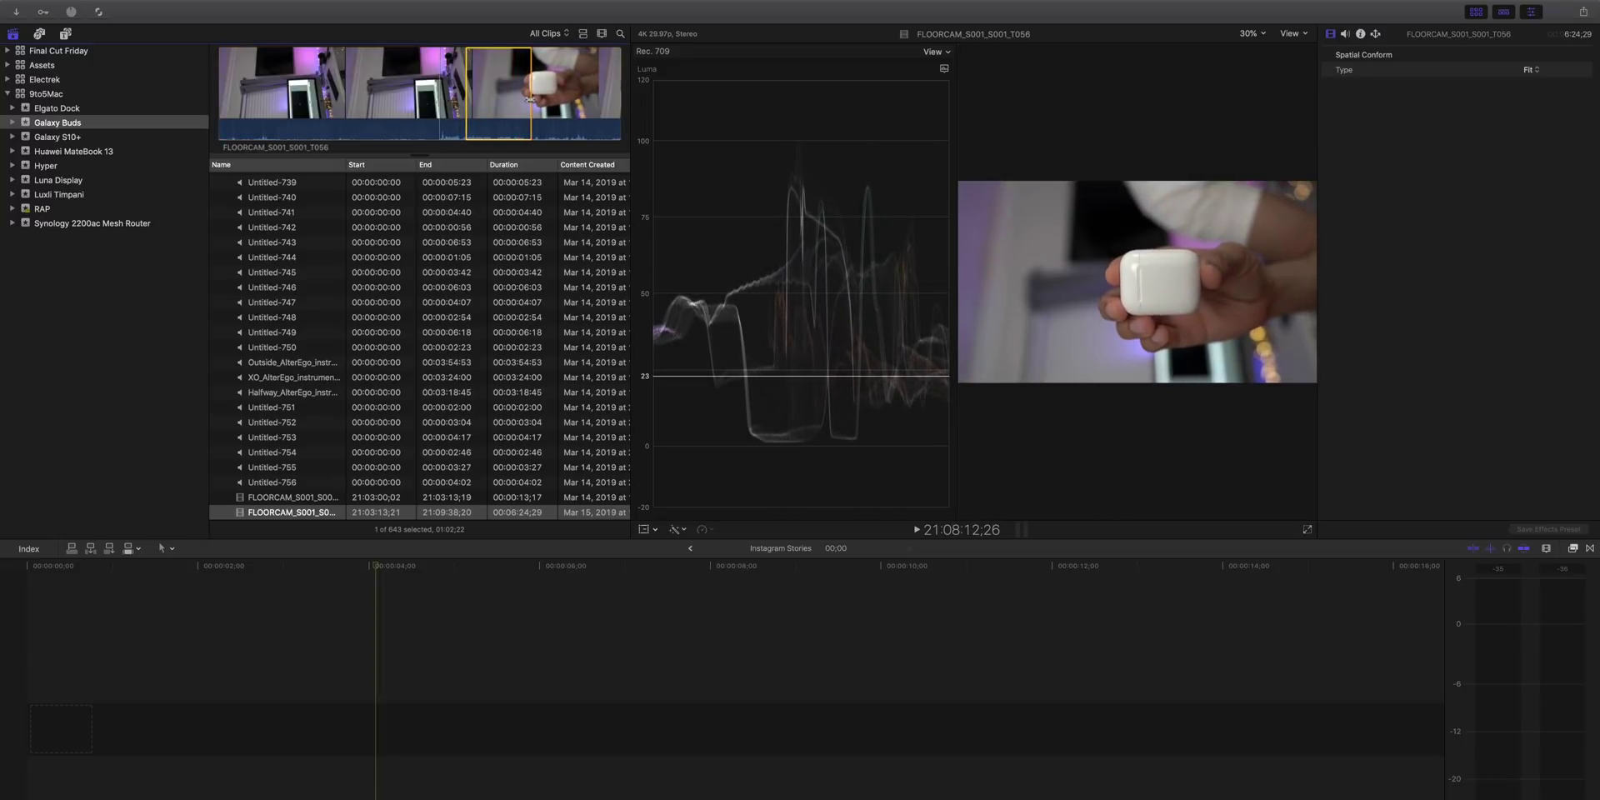
key(e)
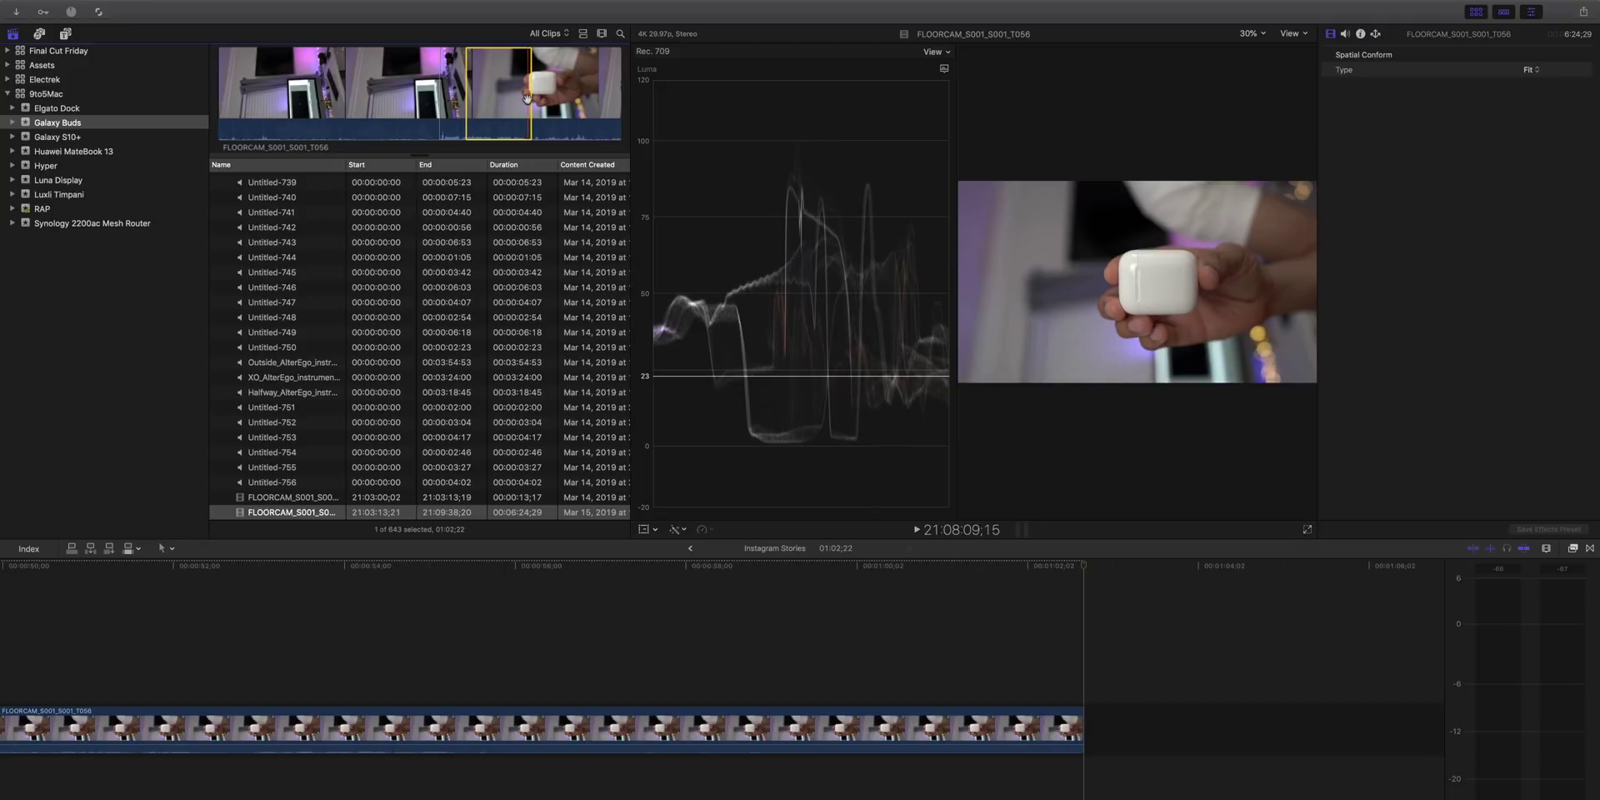
click(369, 691)
click(350, 735)
key(shift+z)
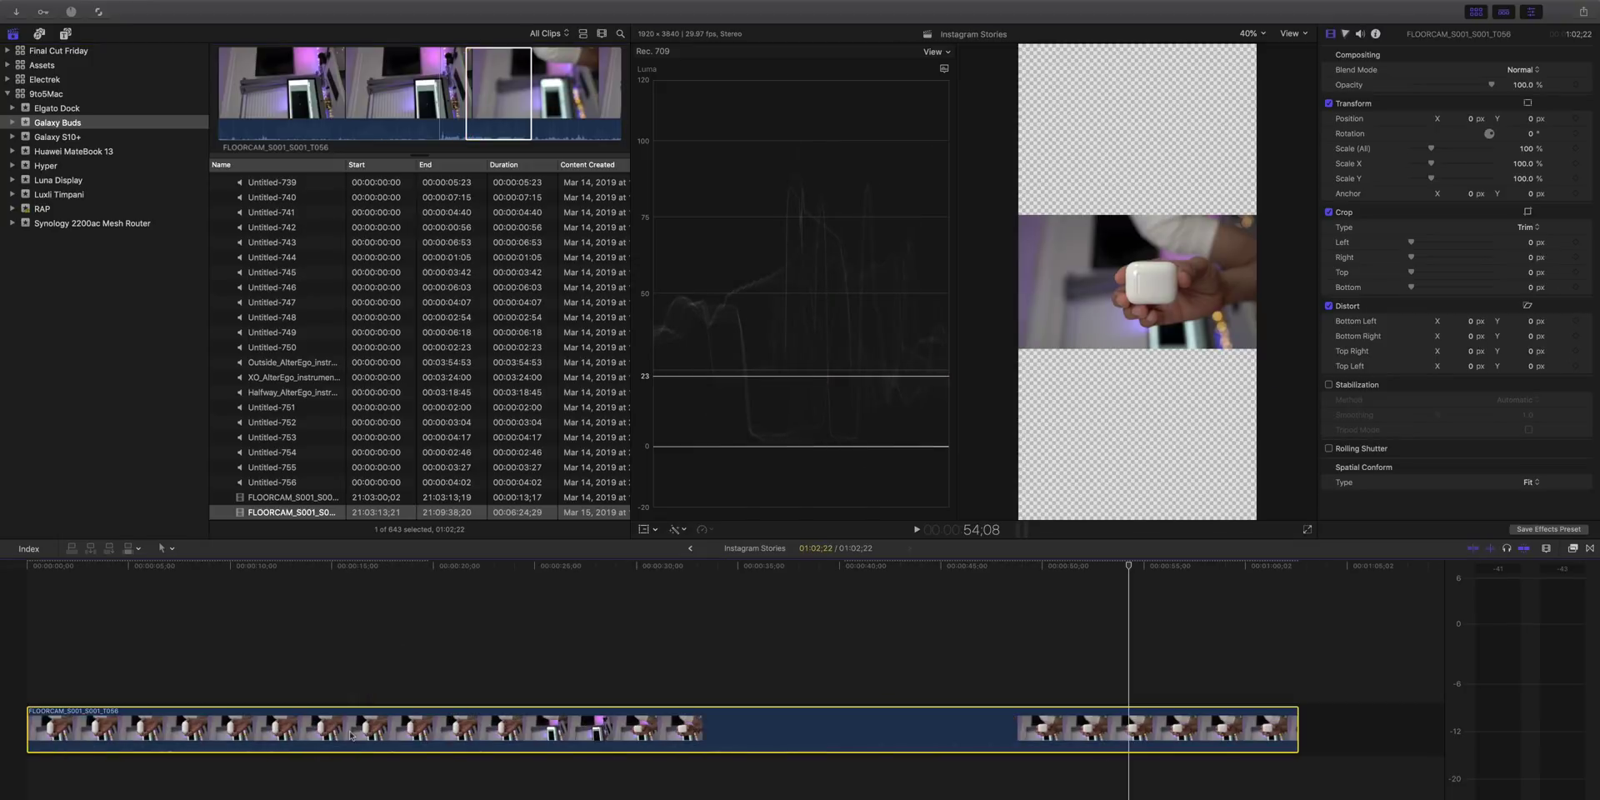
click(405, 727)
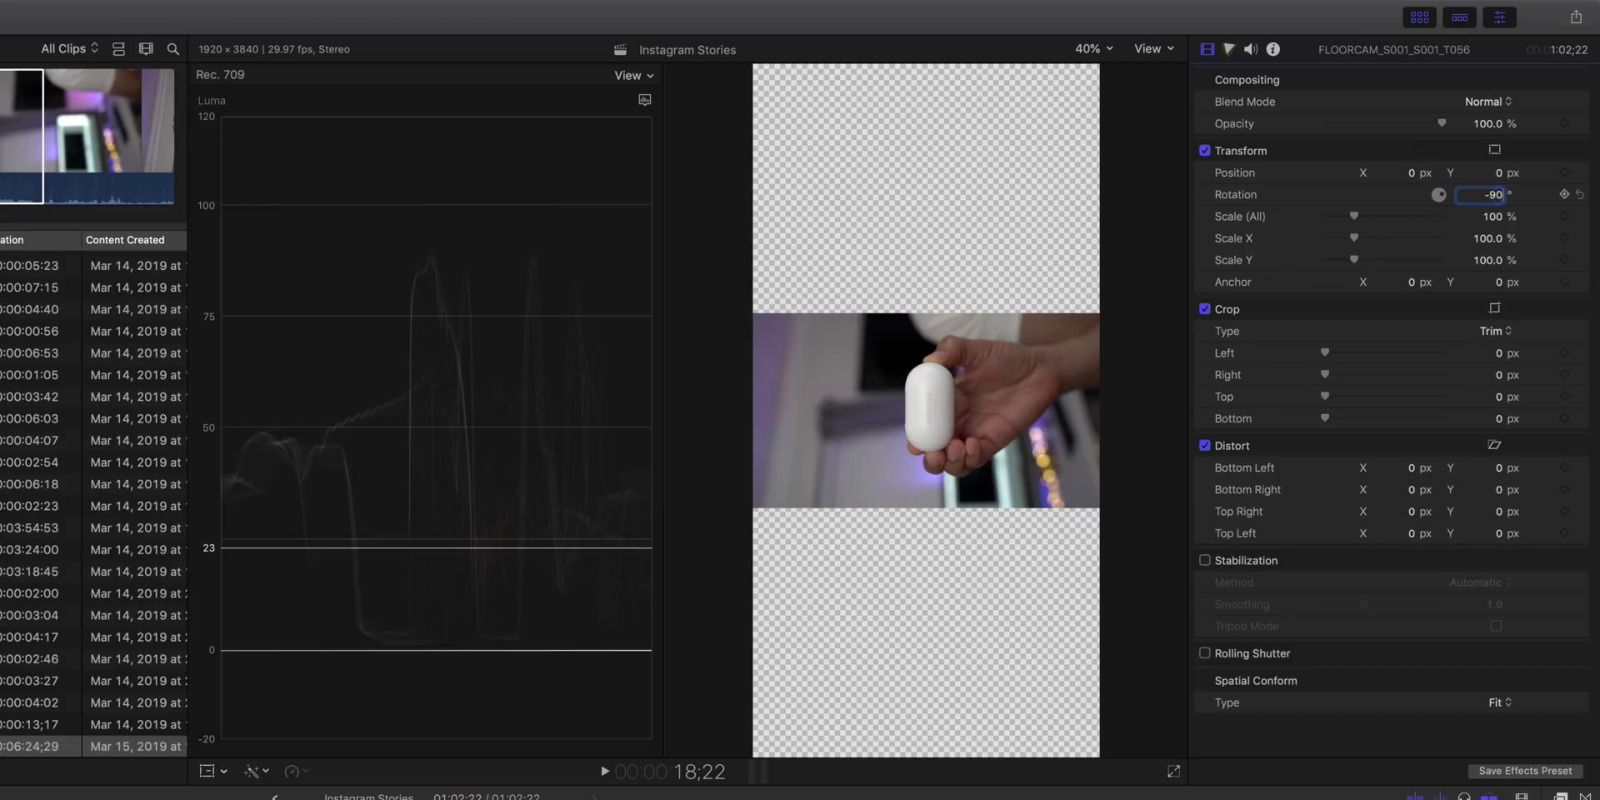
- Rotate the clip to -90°, set Spatial Conform to Fill, and scale it to 58%
key(Return)
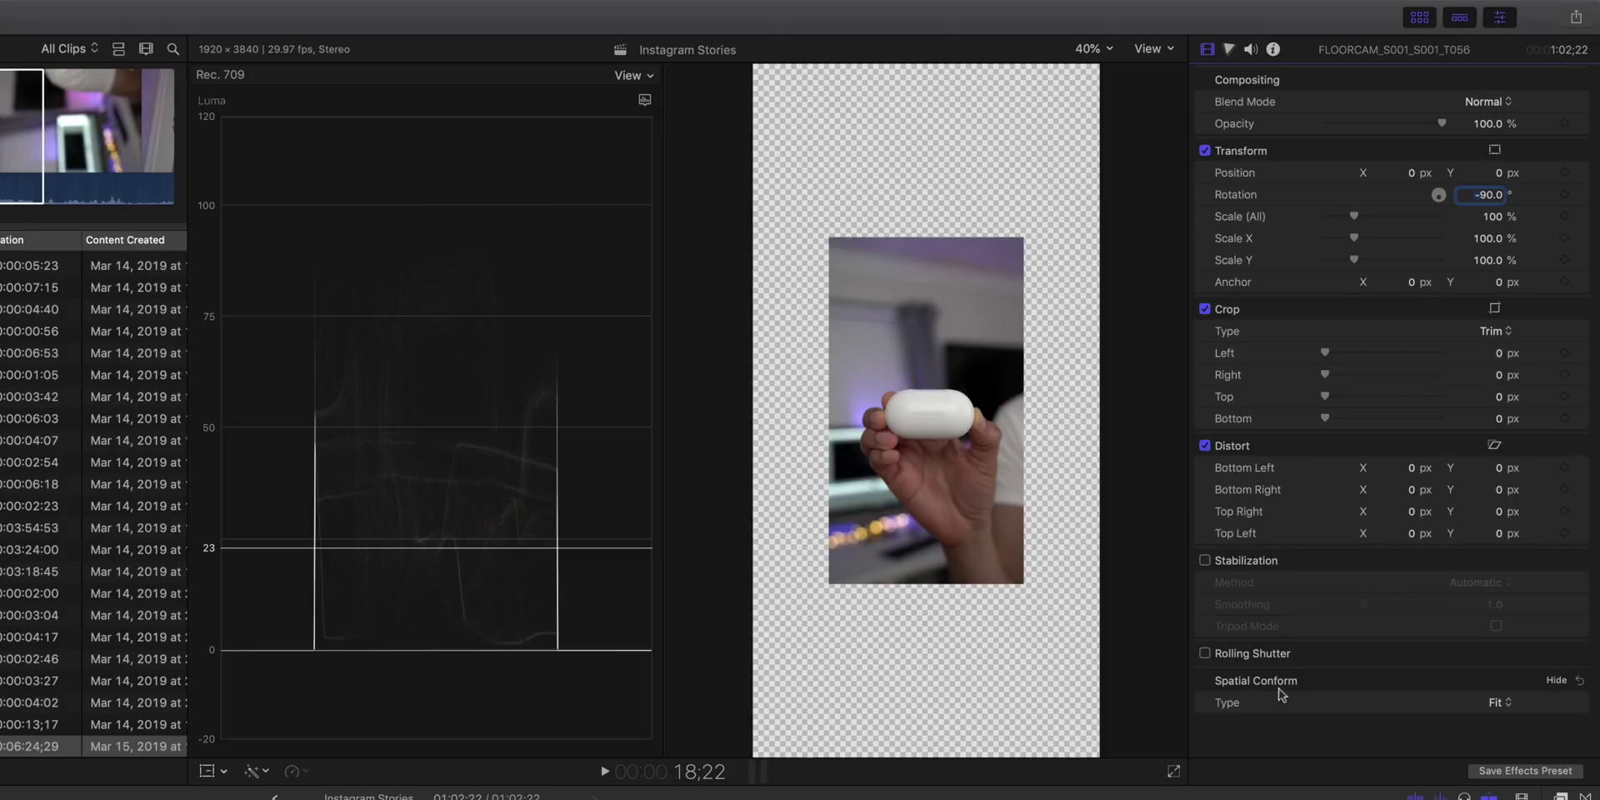
click(1519, 705)
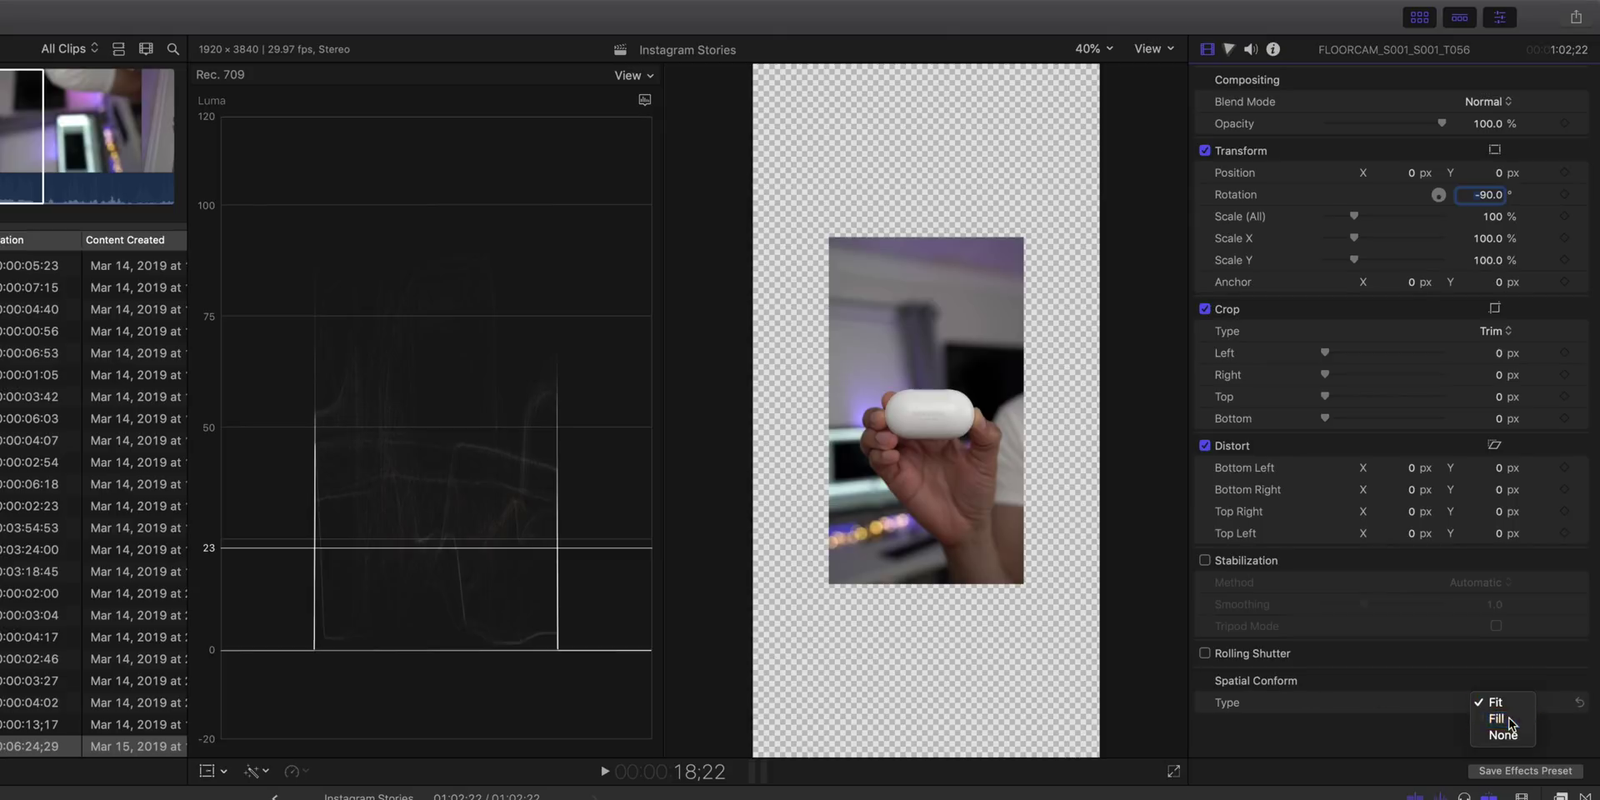
click(1512, 720)
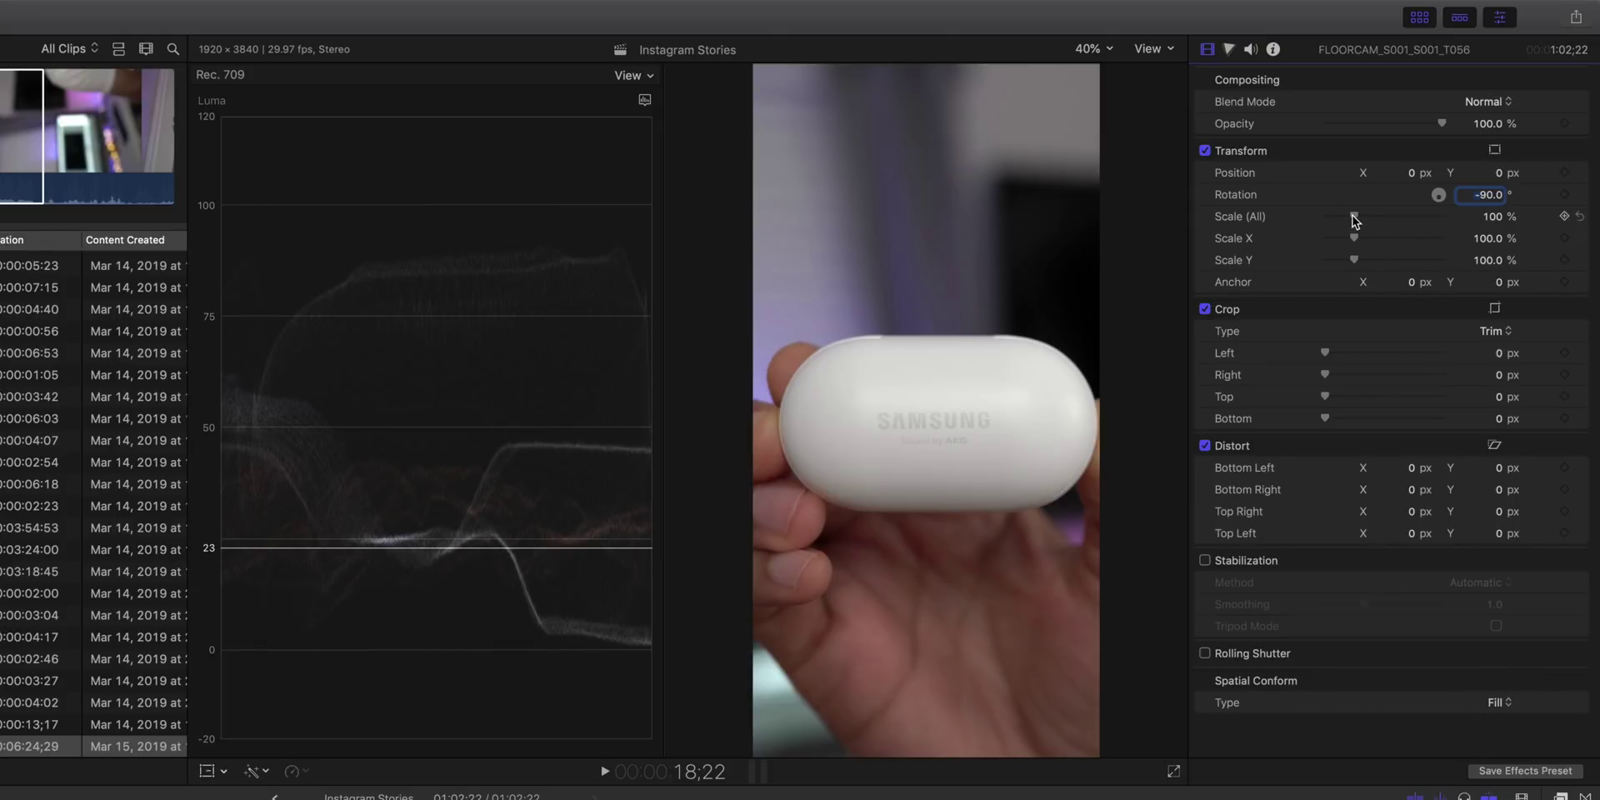
drag(1353, 219, 1342, 225)
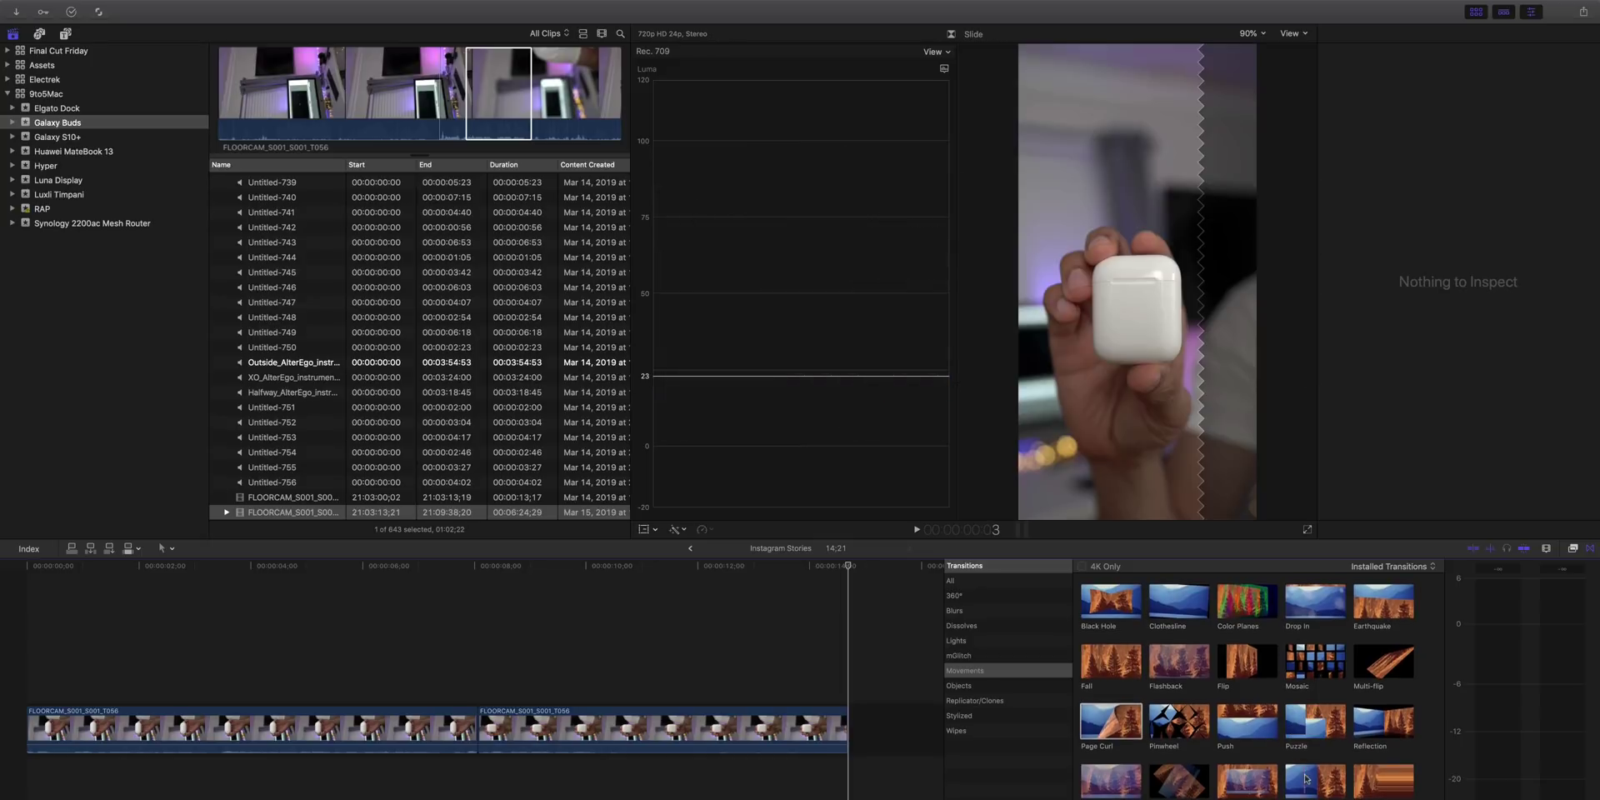
- Add a Slide transition between the two FLOORCAM clips, preview it, and select everything
drag(1306, 780, 473, 726)
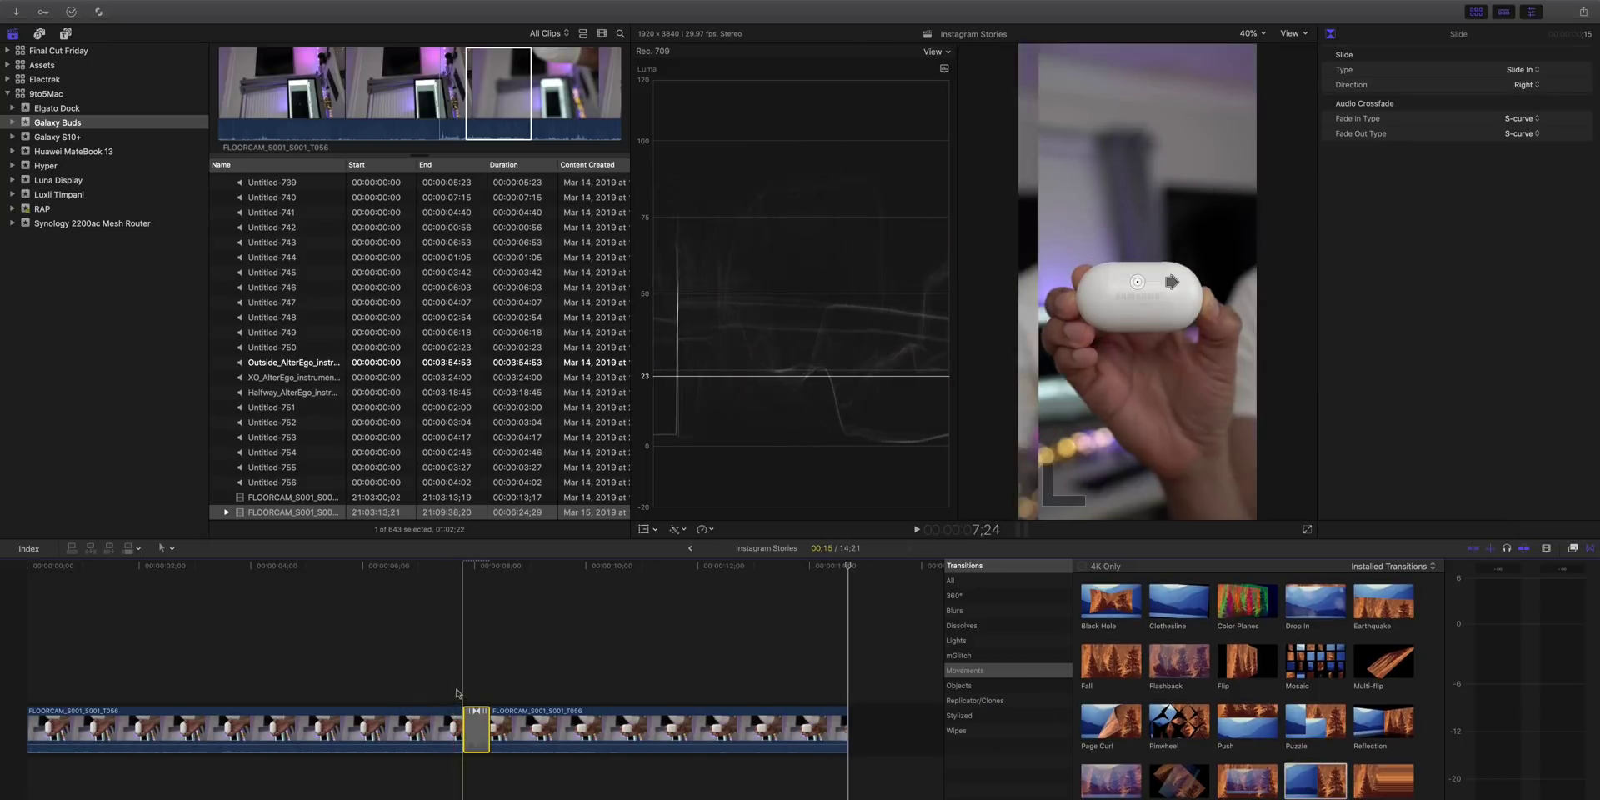
key(space)
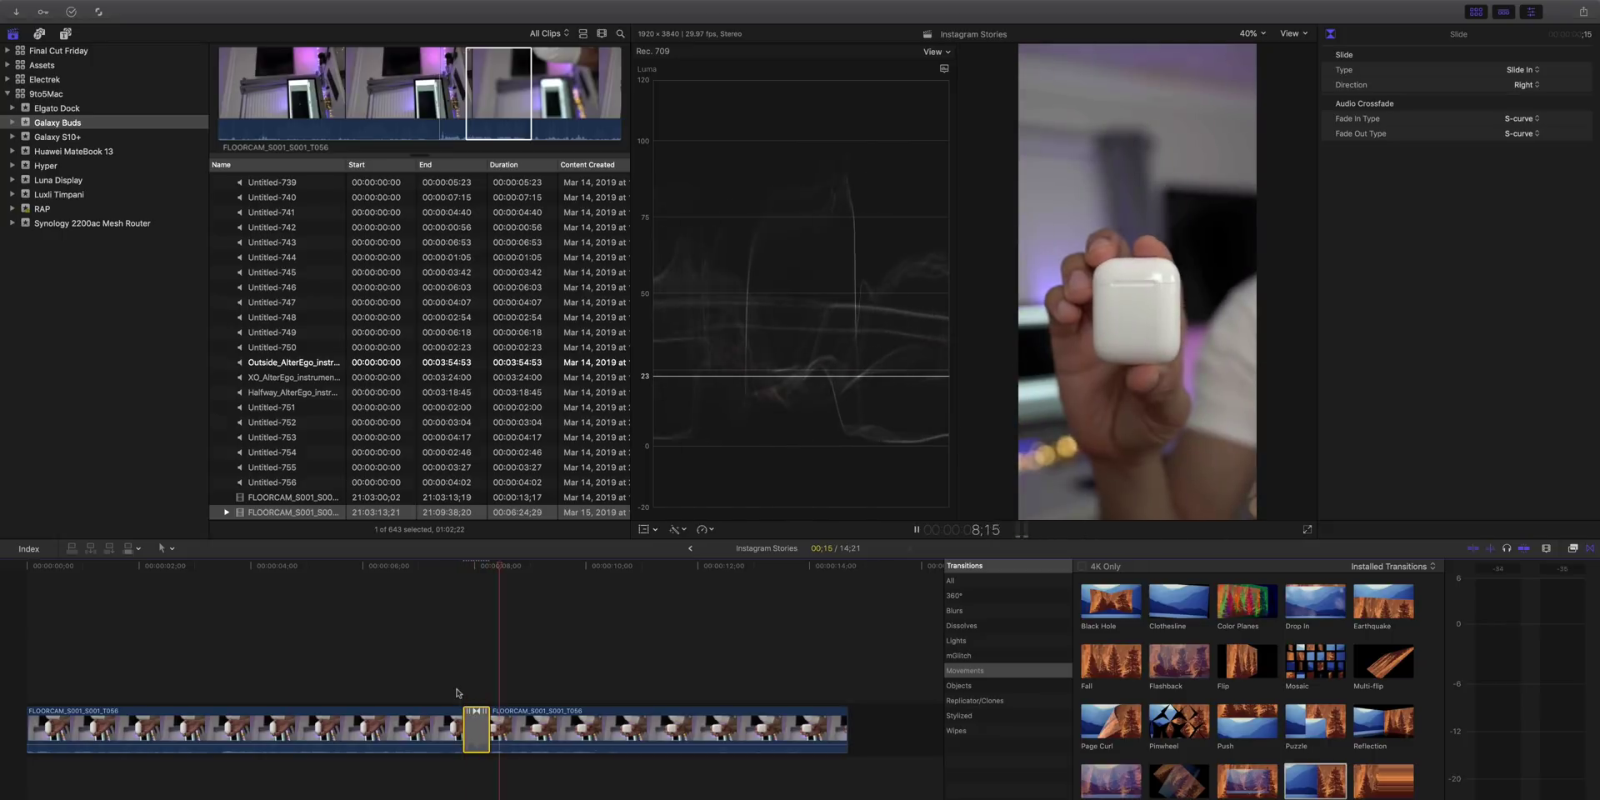
click(457, 691)
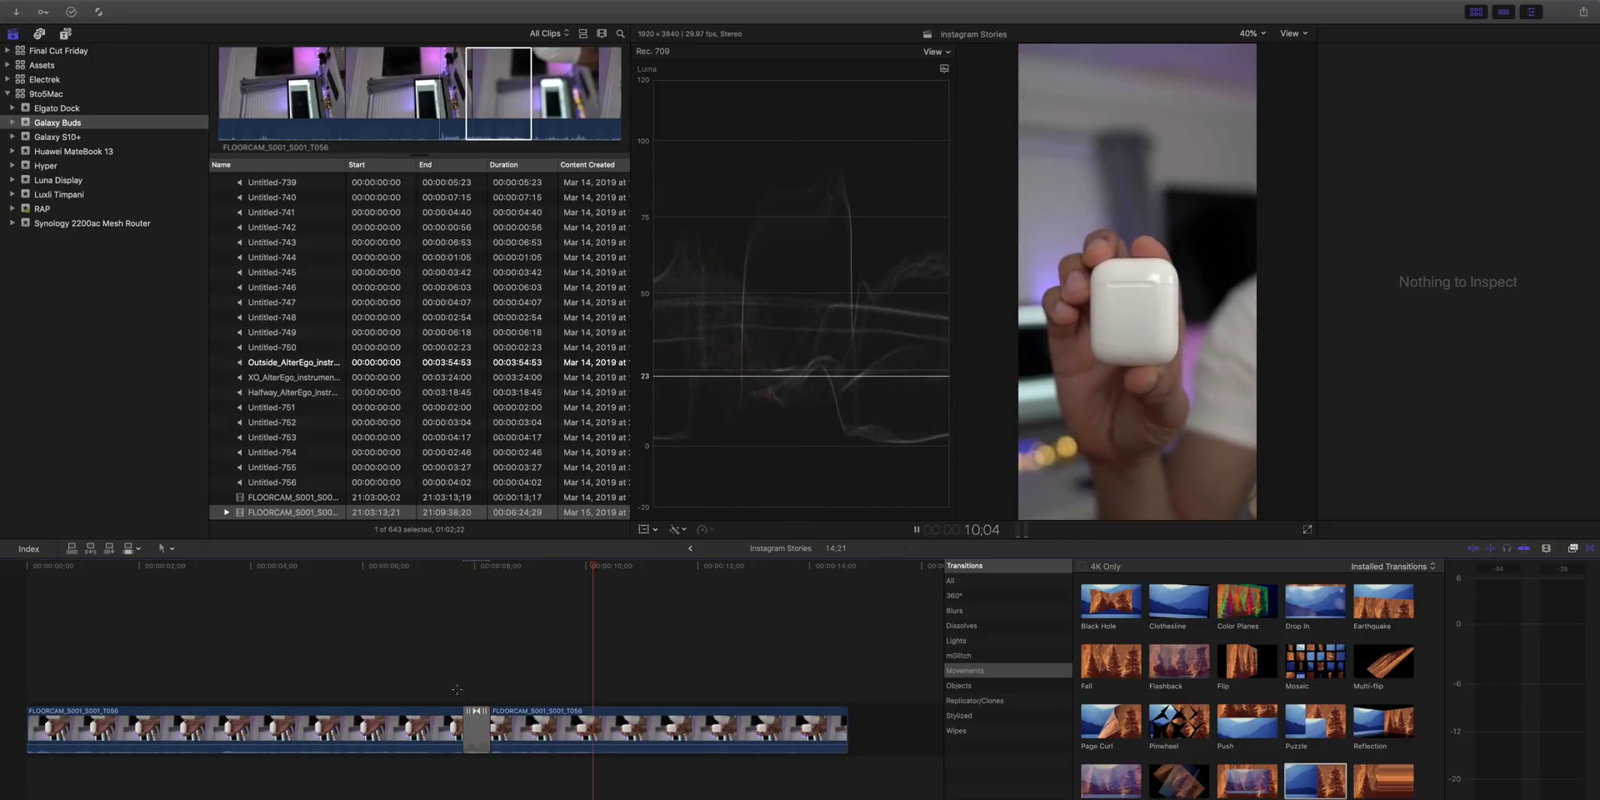
key(space)
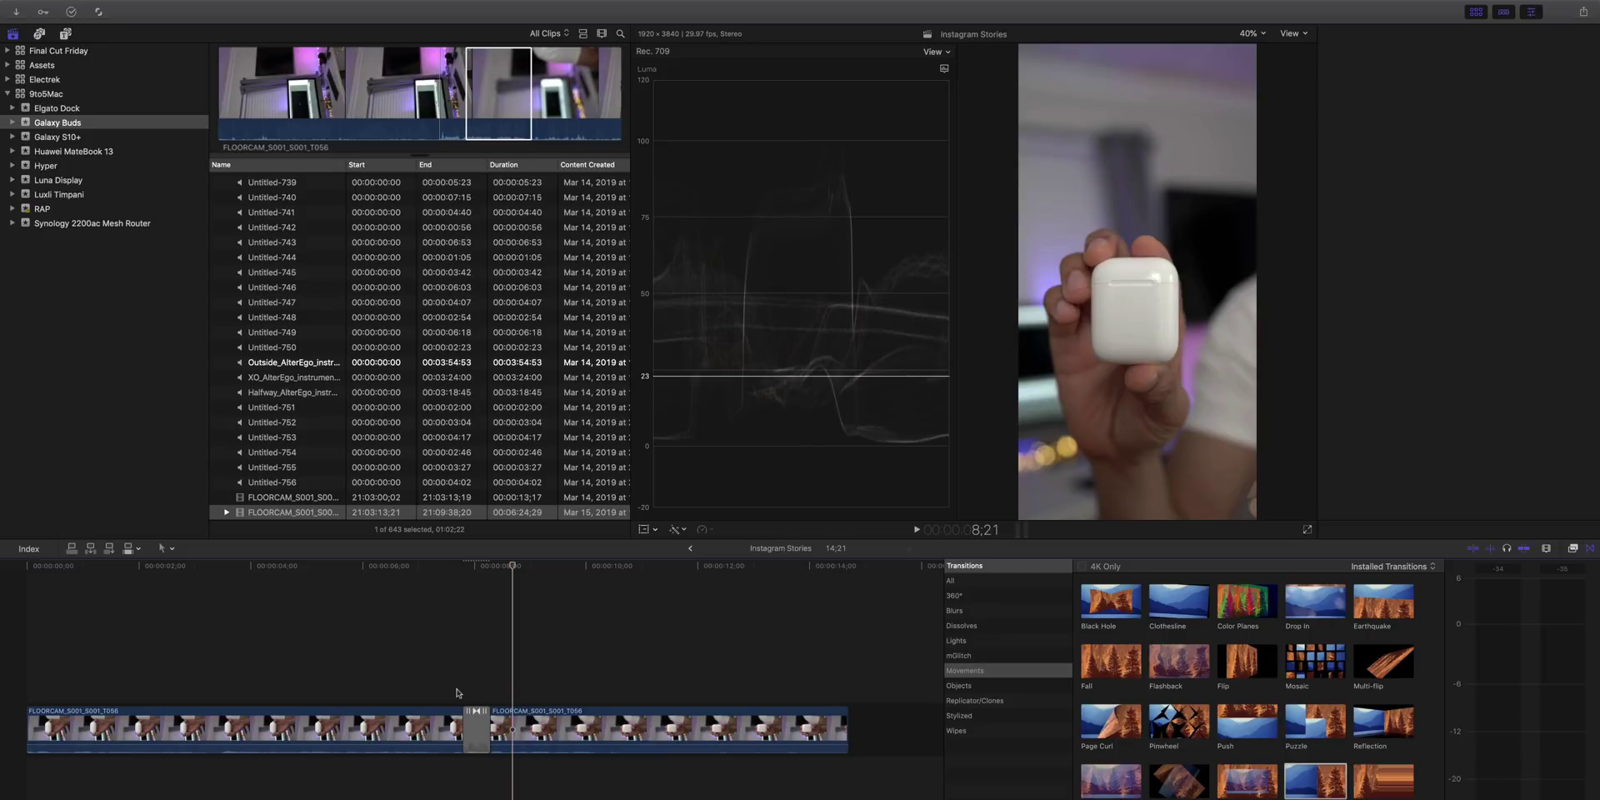
key(super+a)
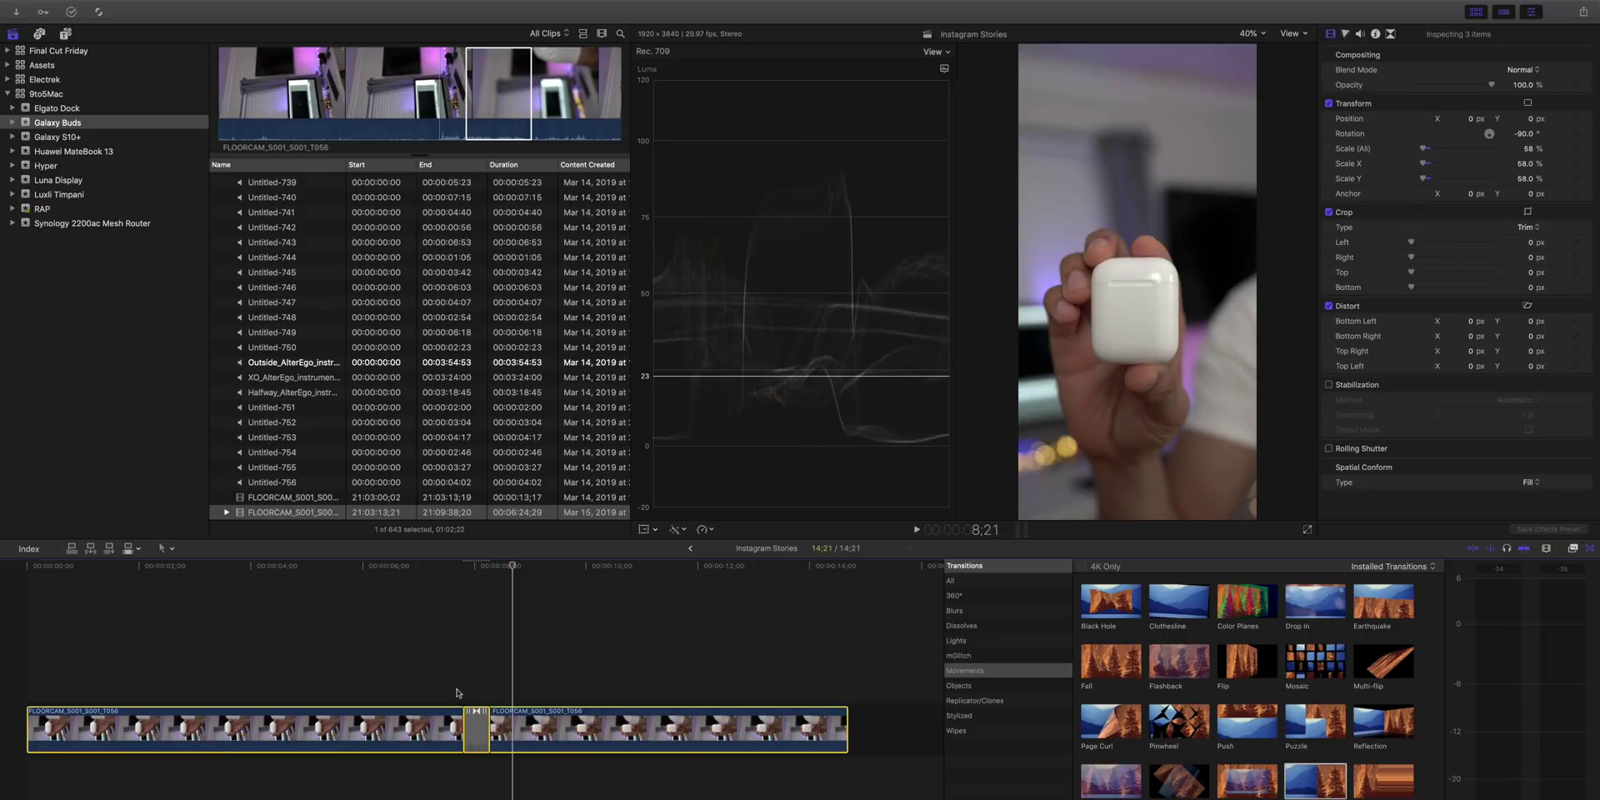
- Trim the first clip's start at 1;18 so the project runs 13;03
click(457, 692)
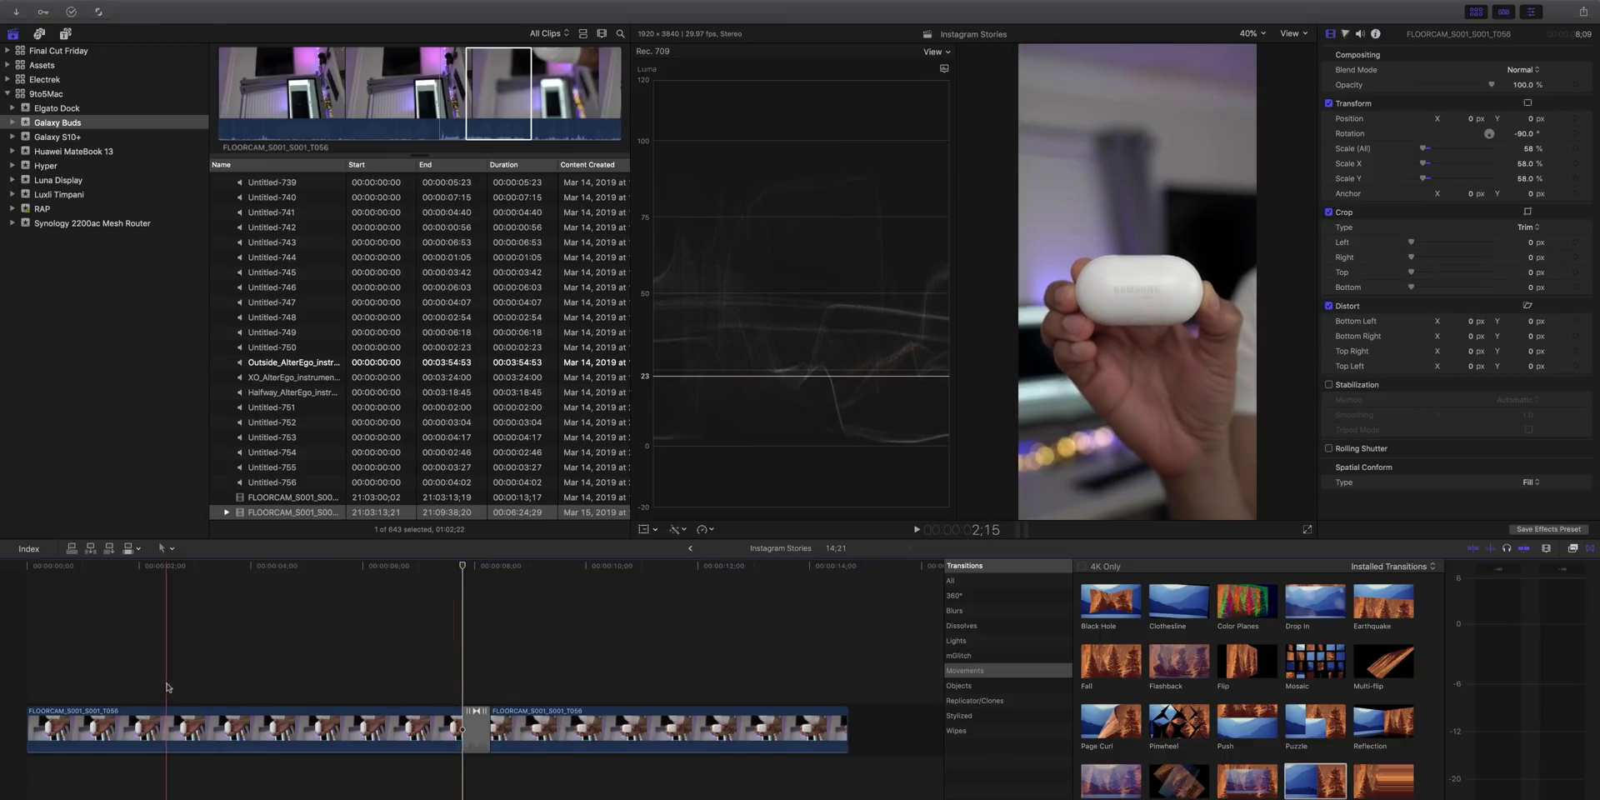
key(alt+bracketleft)
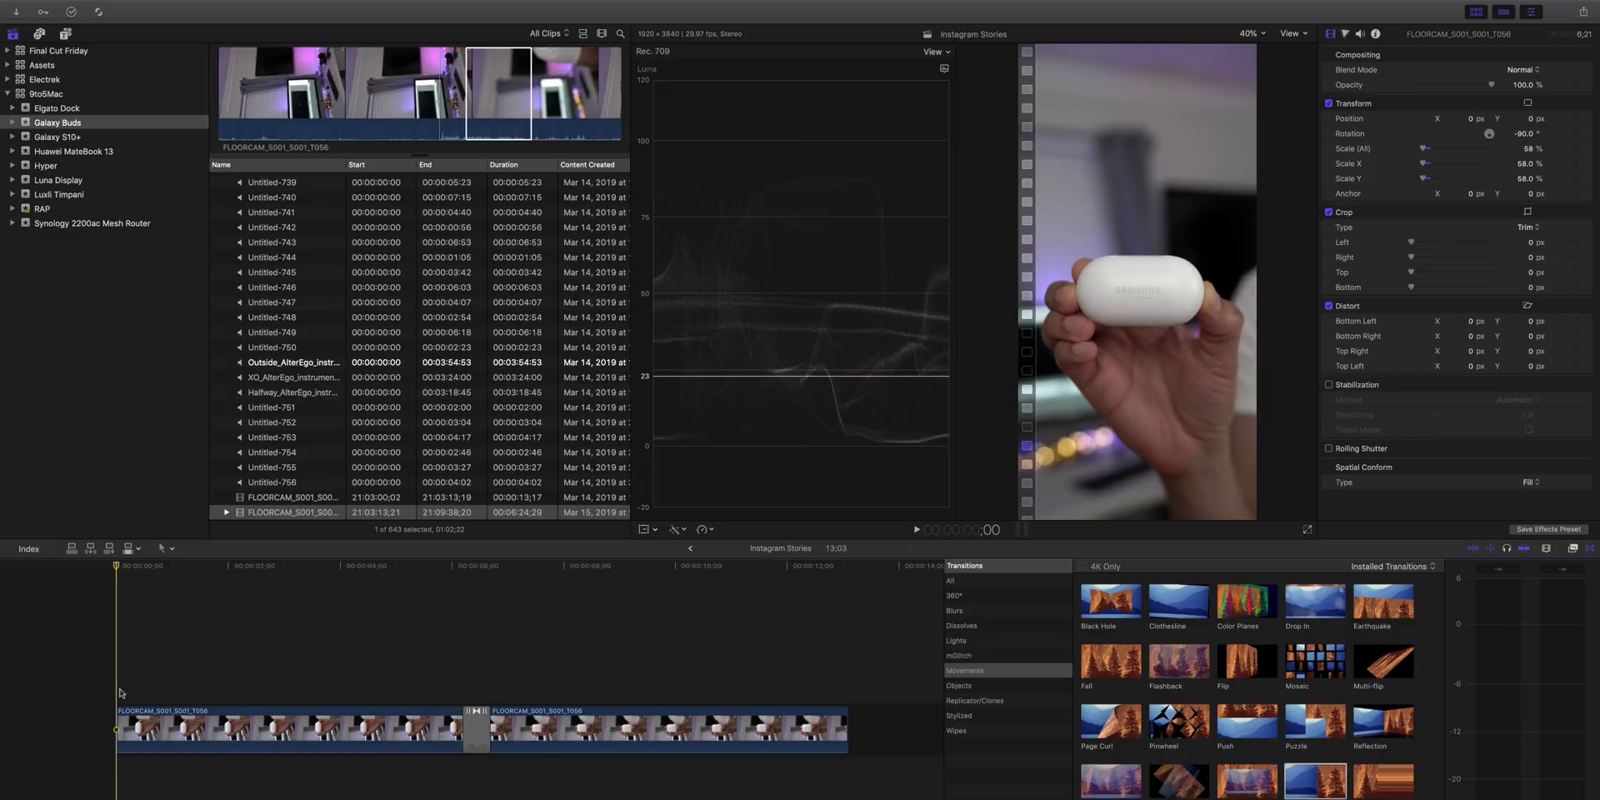
click(66, 37)
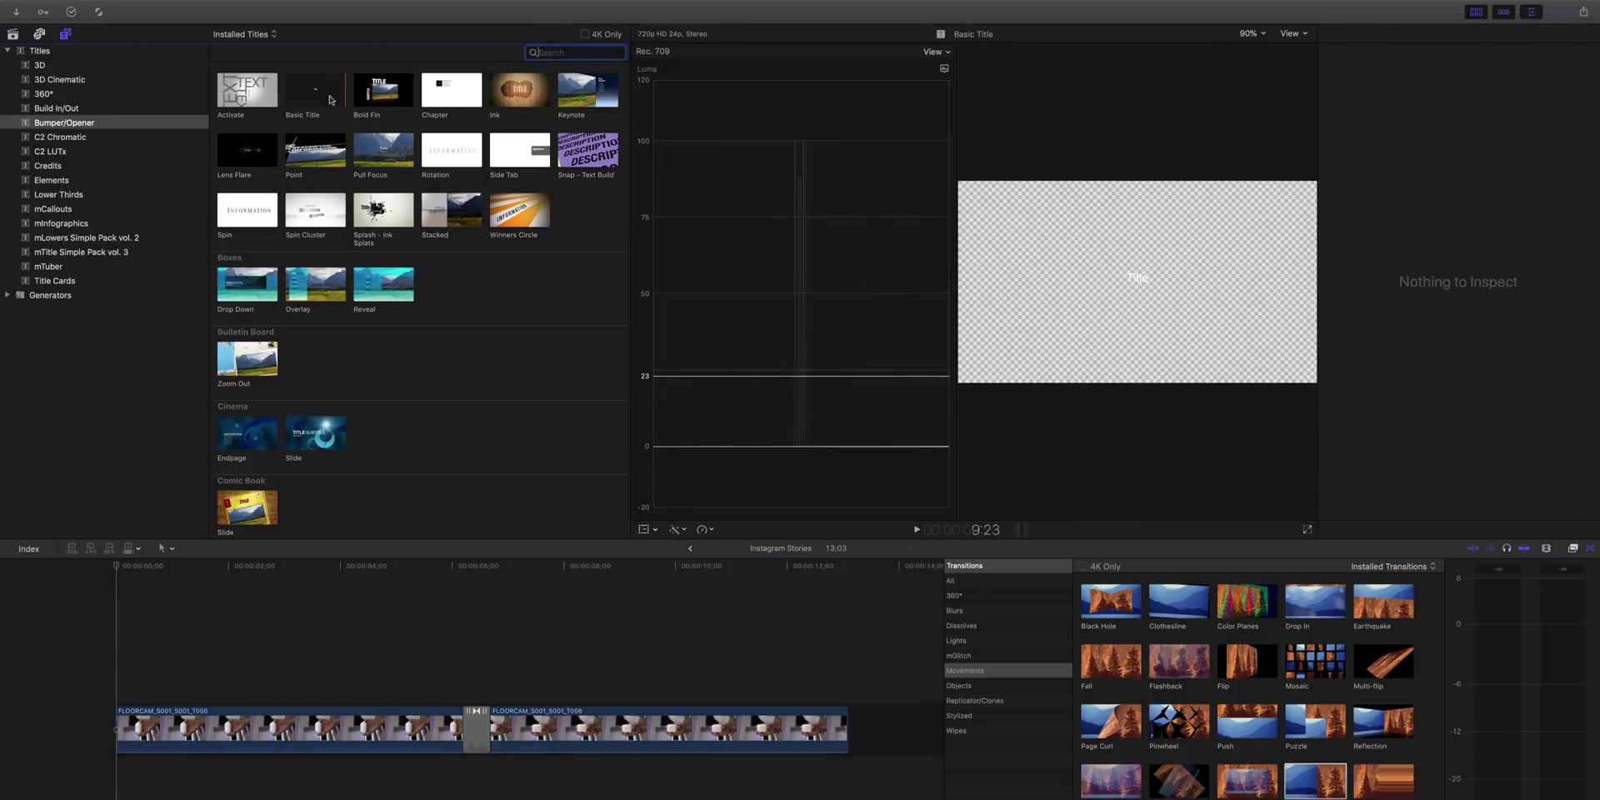
- Add a Basic Title over the second clip and trim its end
drag(315, 89, 529, 700)
key(super+7)
click(821, 695)
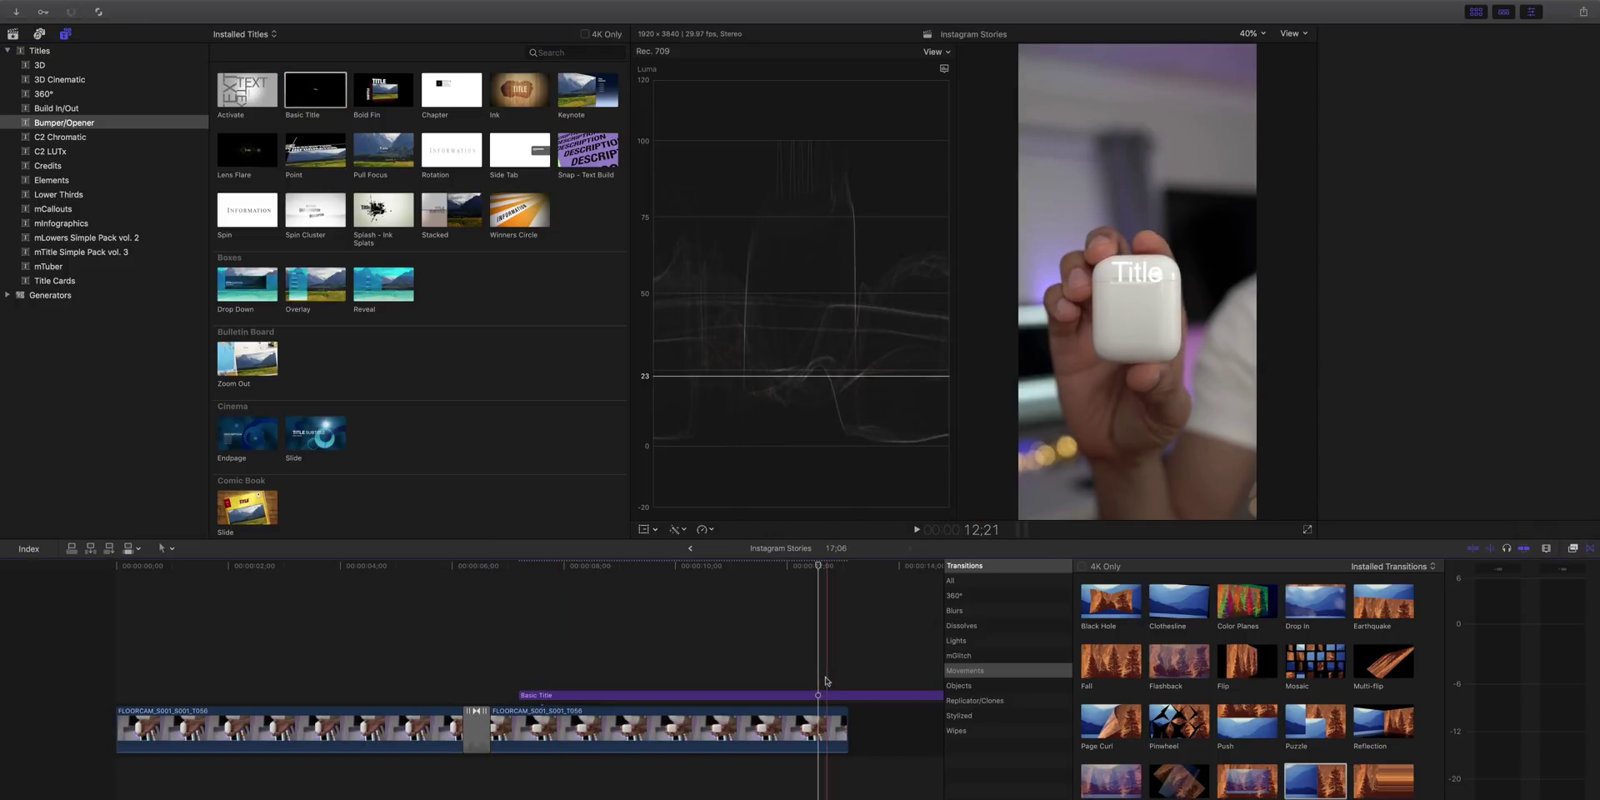
key(alt+])
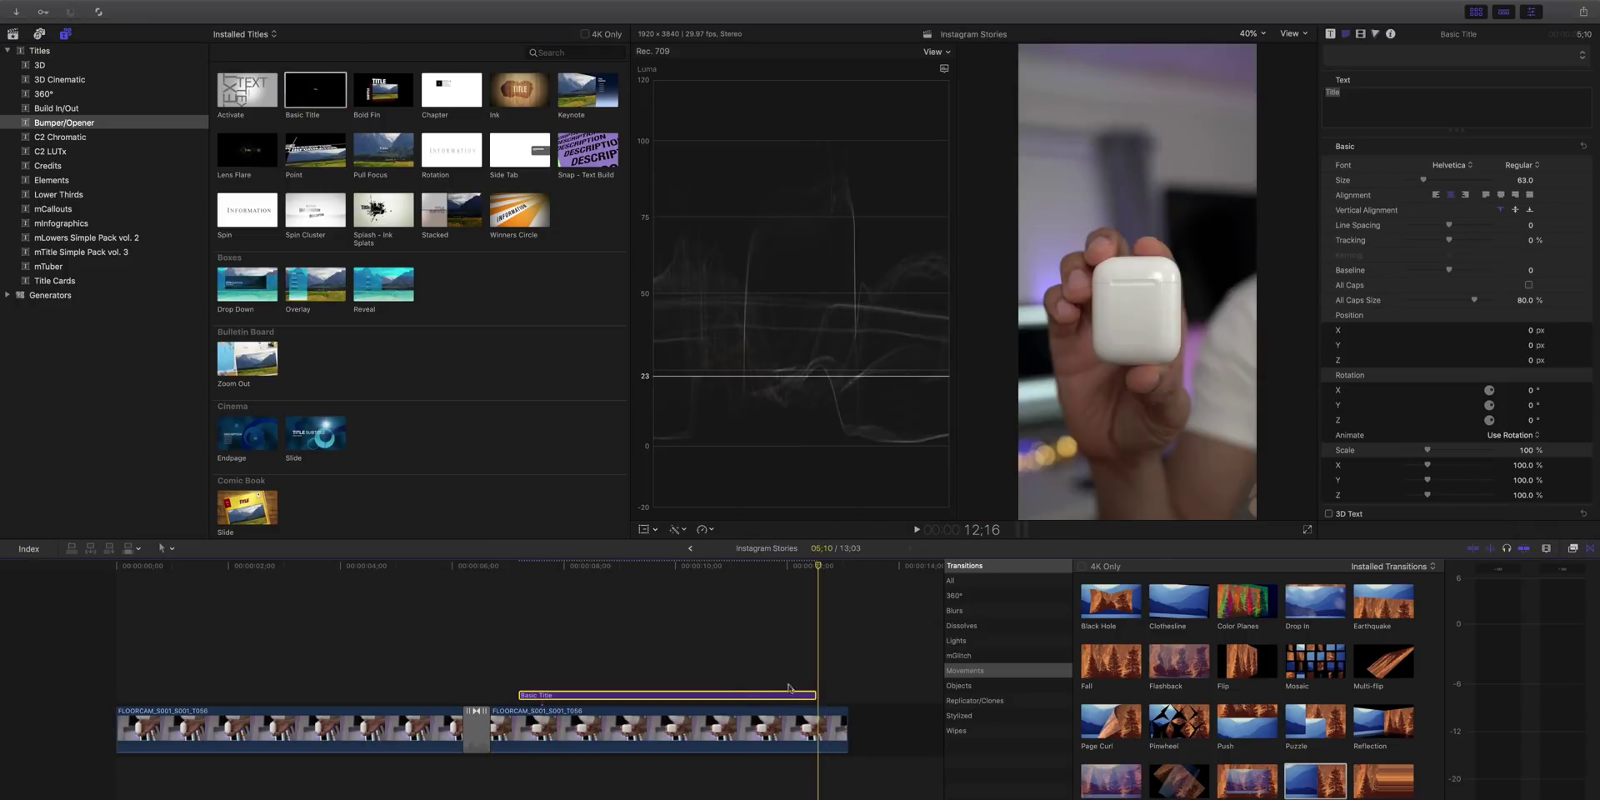
click(664, 697)
click(667, 695)
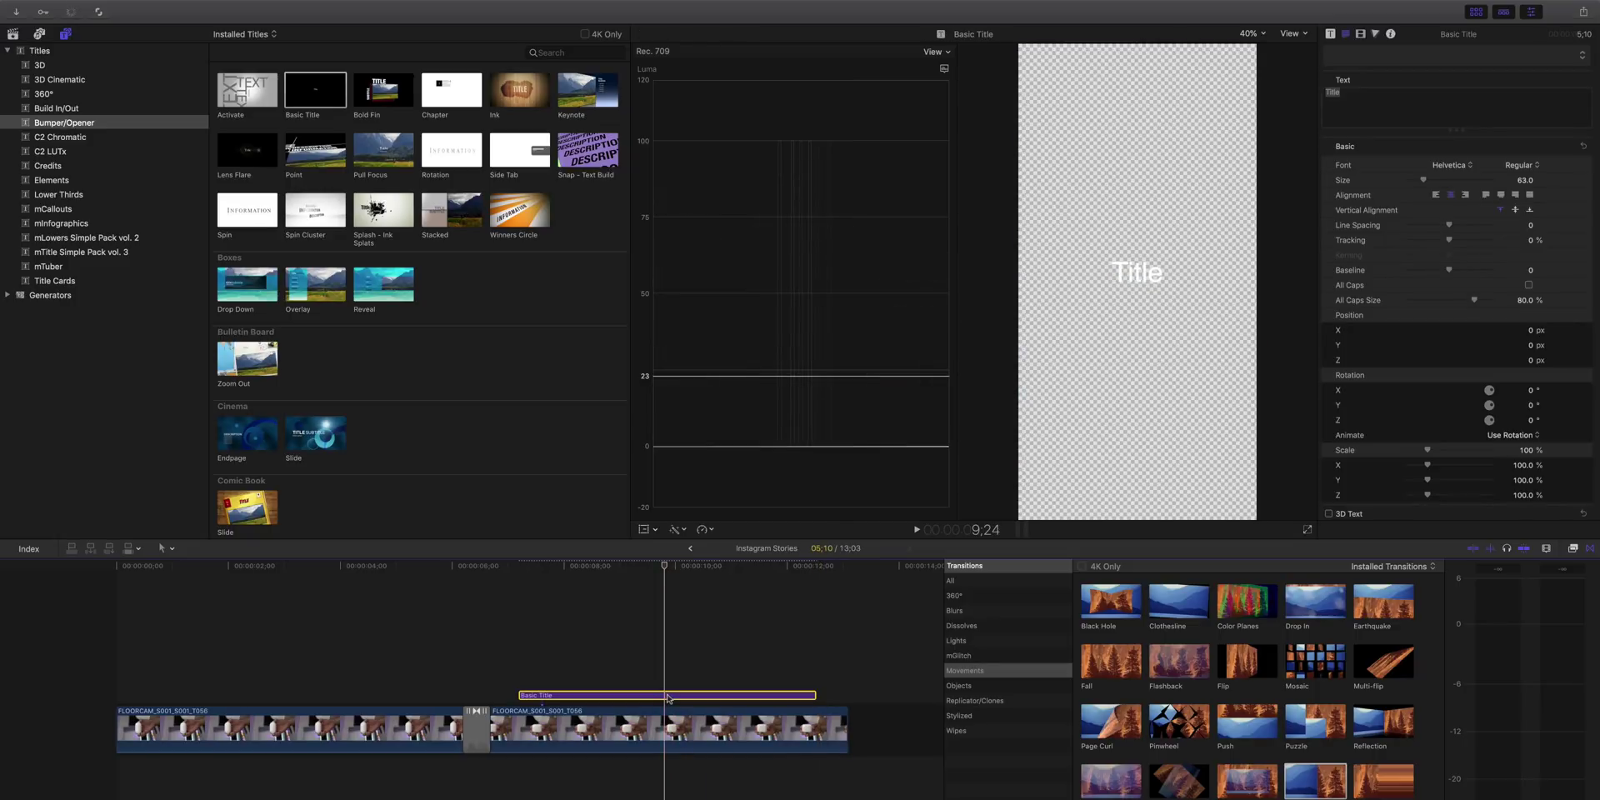
- Change the title text to 'Swipe up for more' at size 57, raised near the top
double_click(1140, 275)
text(Swipe up)
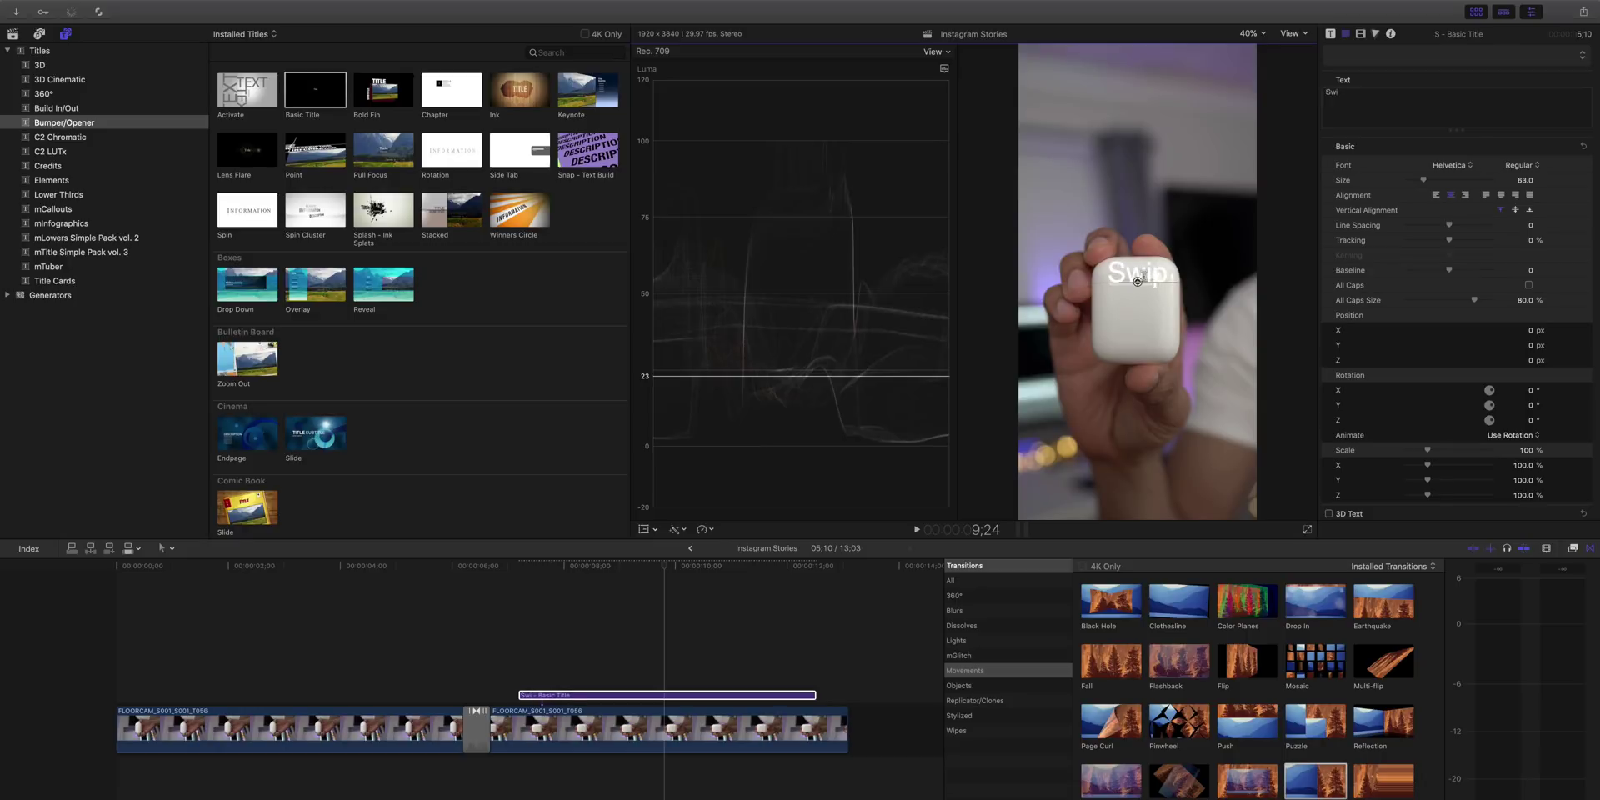
text( for more)
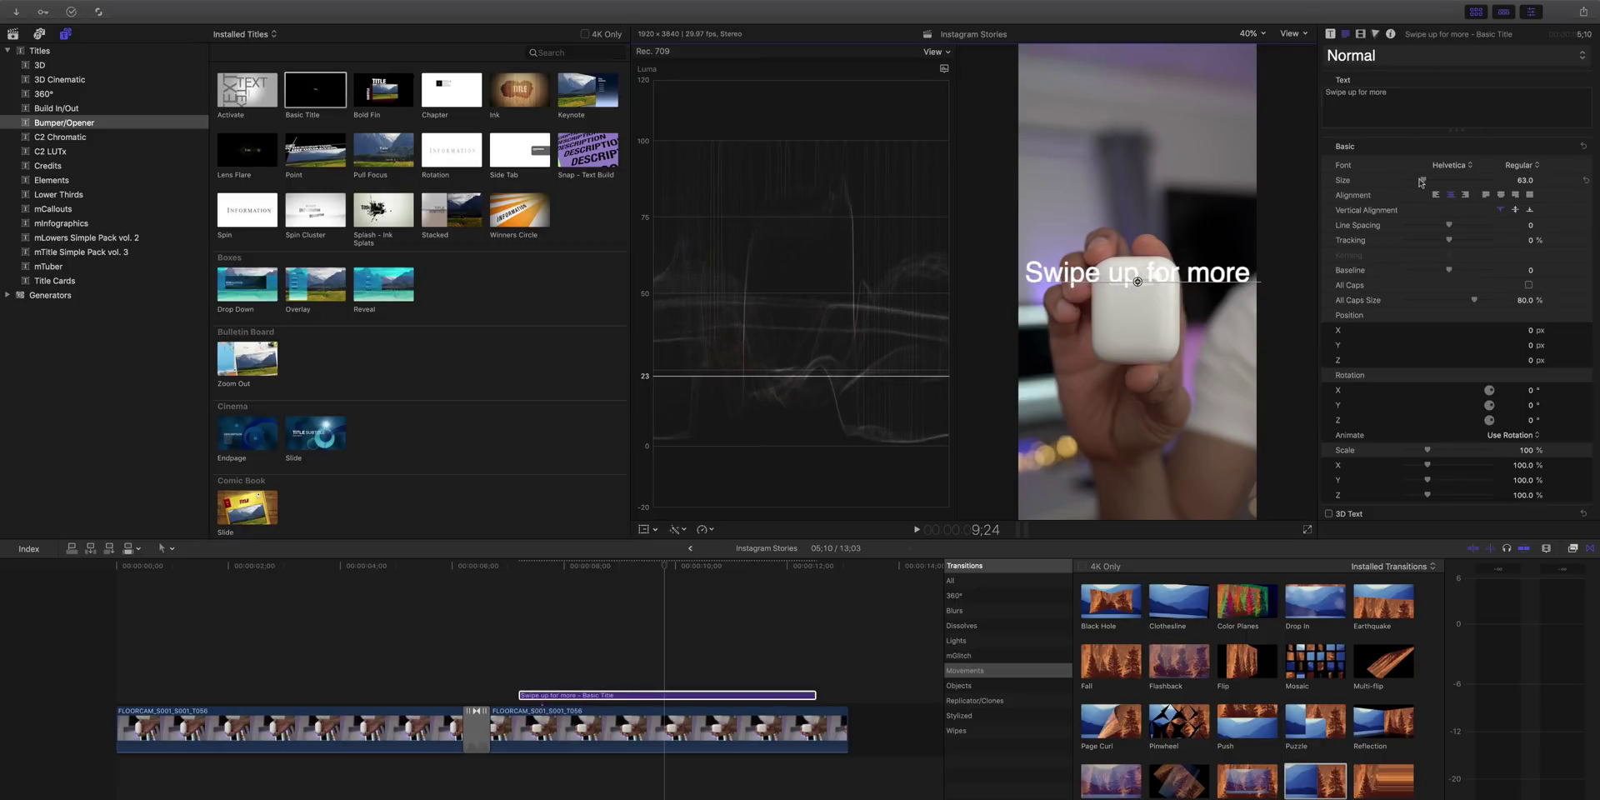
drag(1424, 181, 1422, 184)
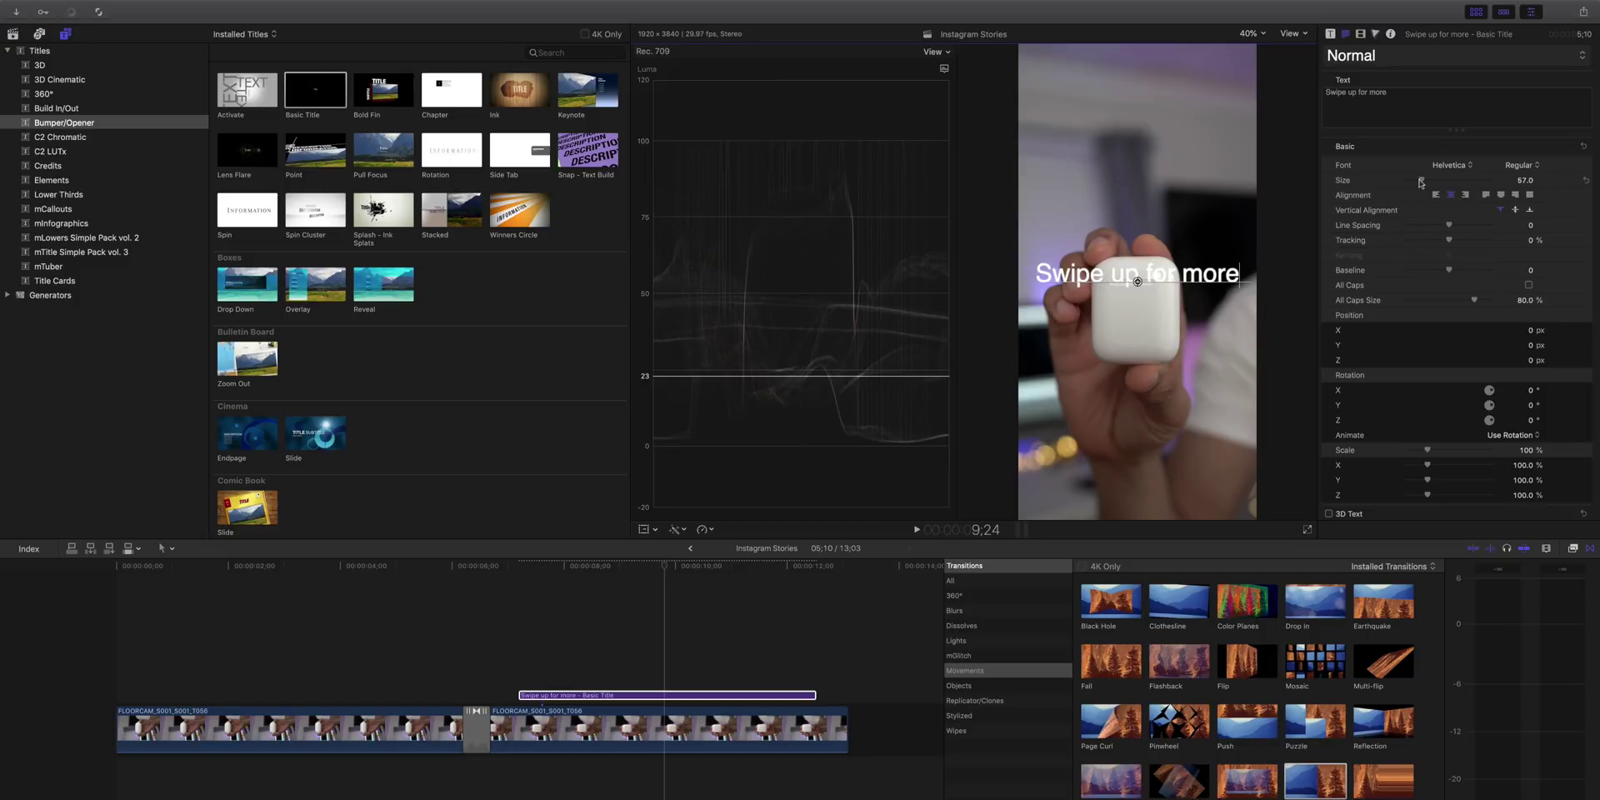
drag(1138, 282, 1142, 215)
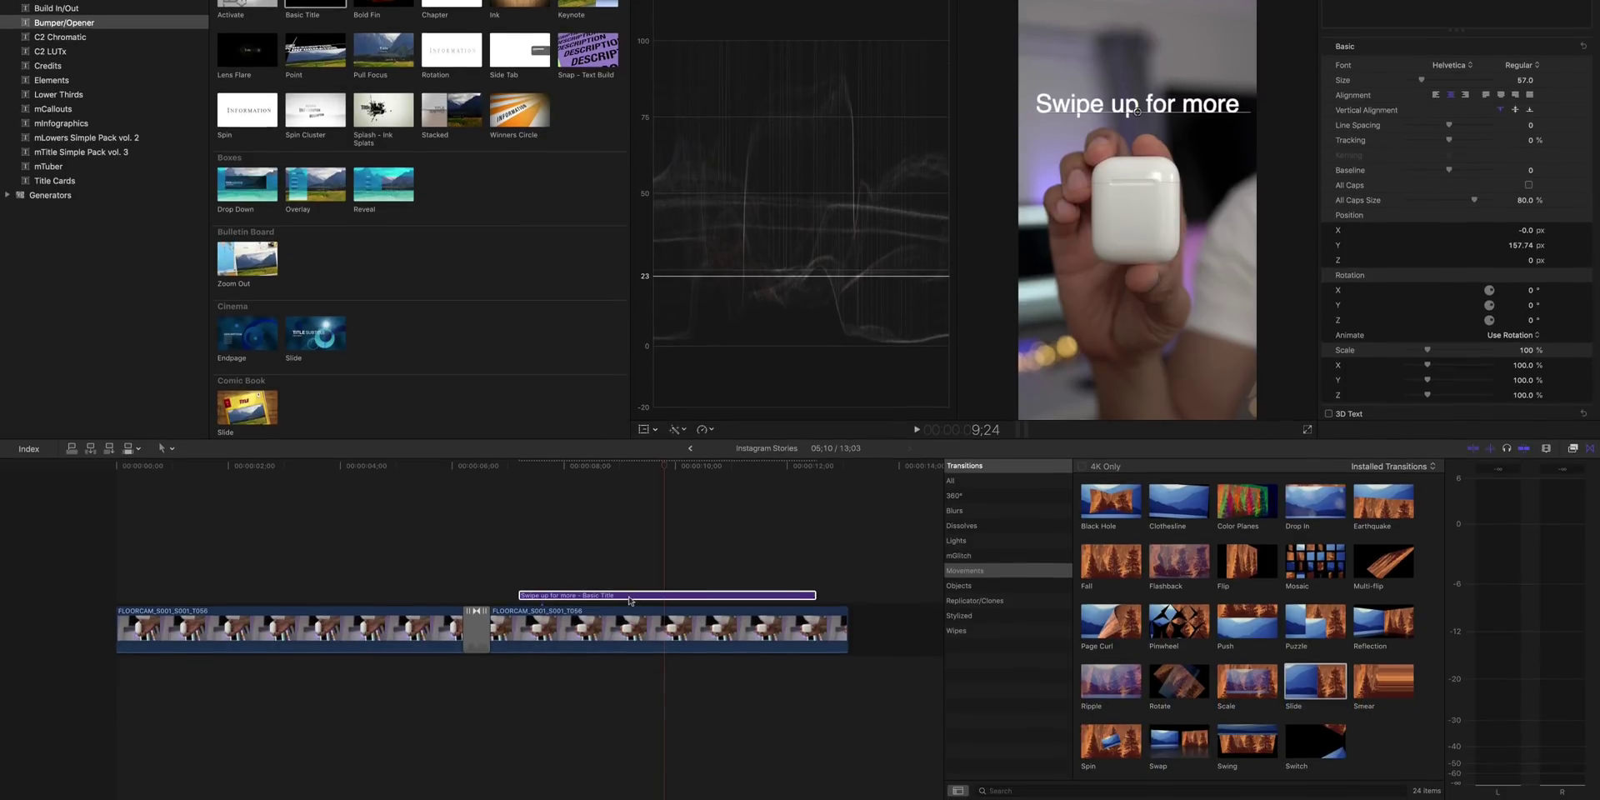
- Add an opacity fade-out at the end of the 'Swipe up for more' title
right_click(630, 597)
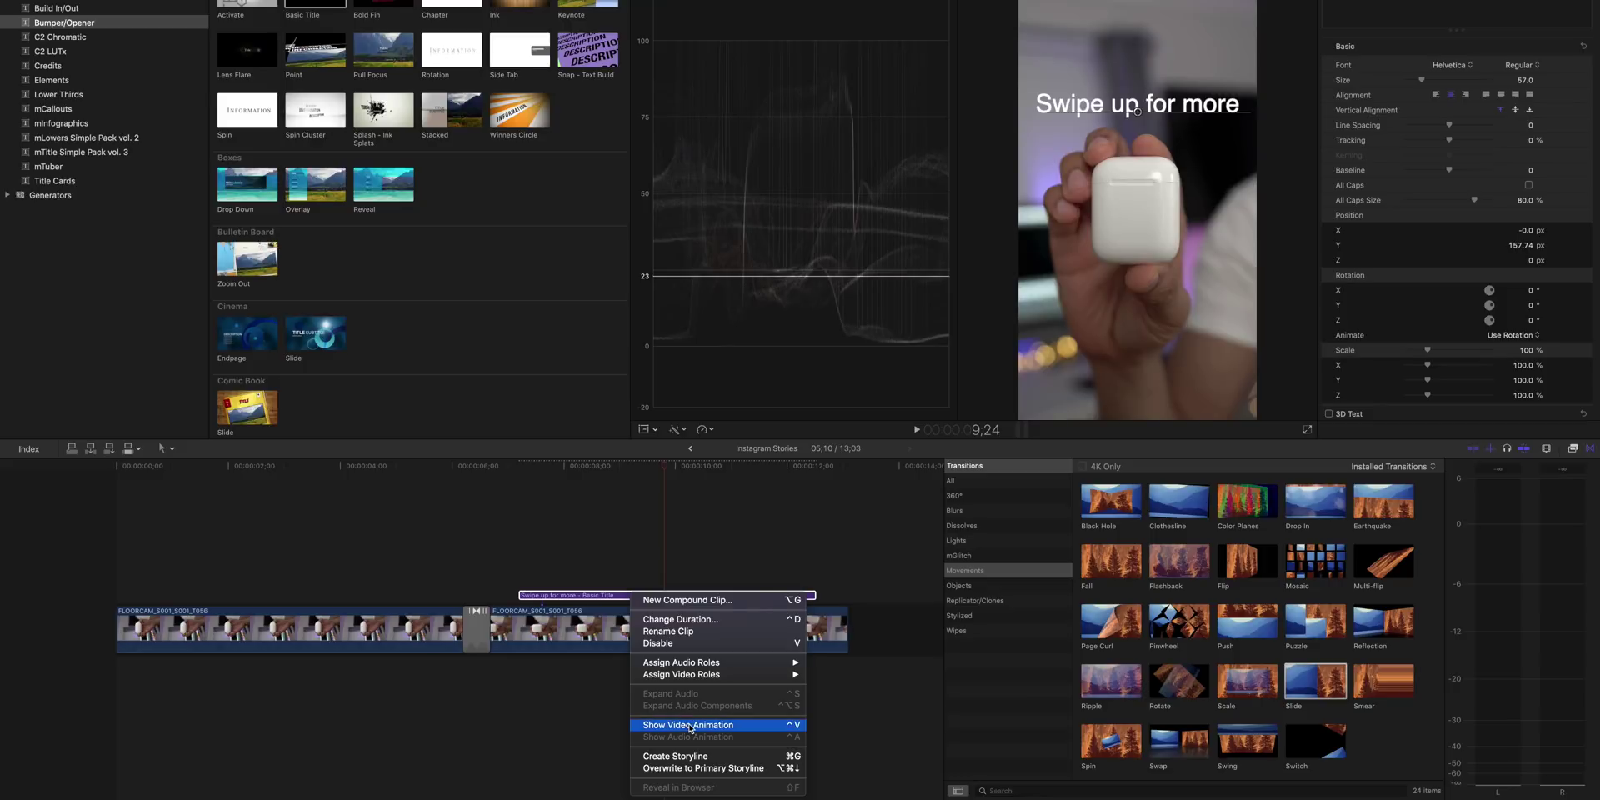
click(688, 725)
double_click(564, 580)
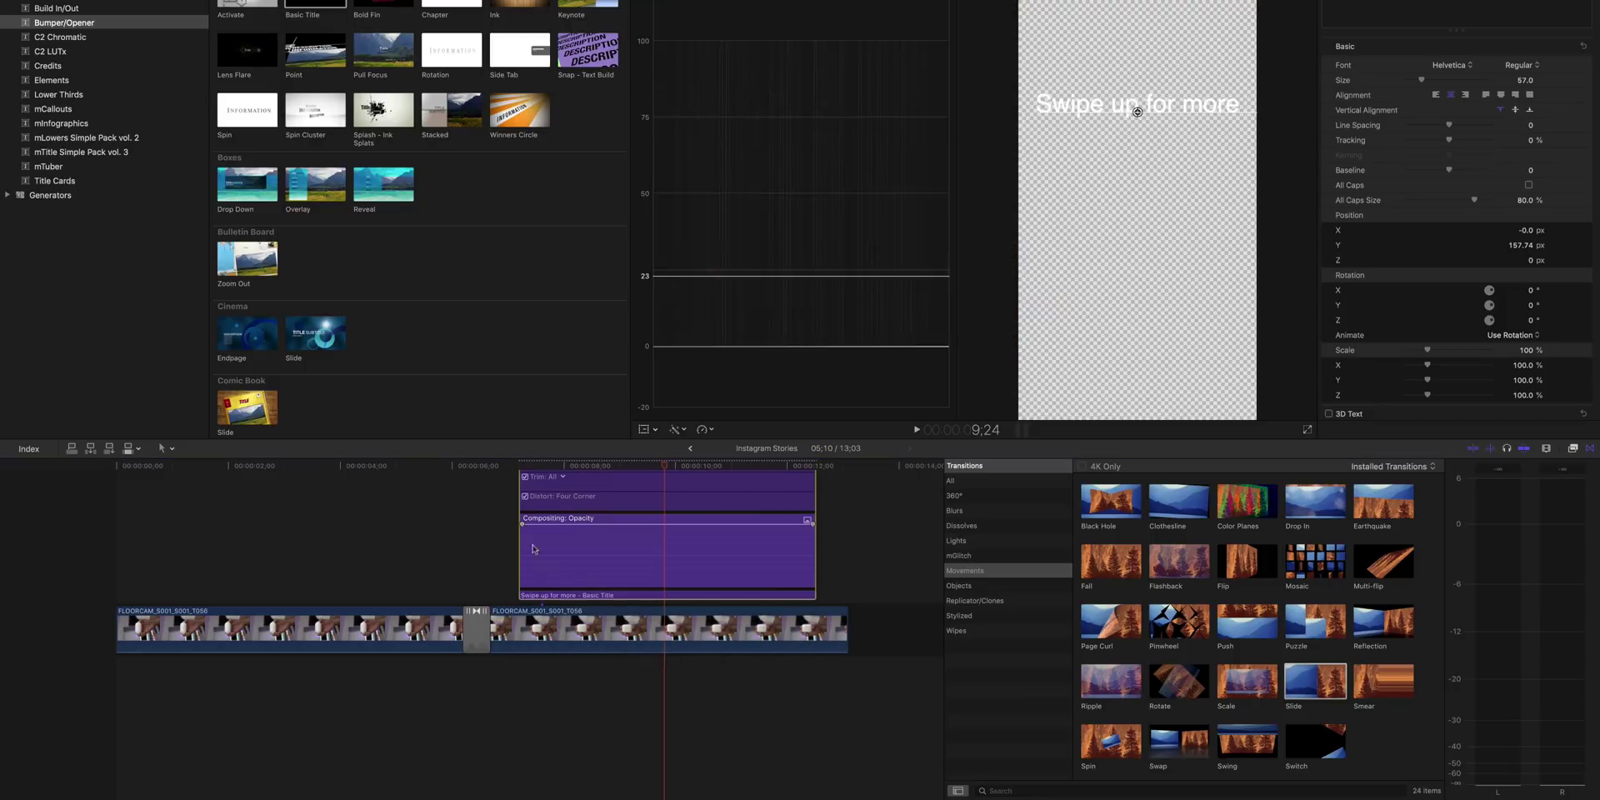
drag(526, 528, 535, 523)
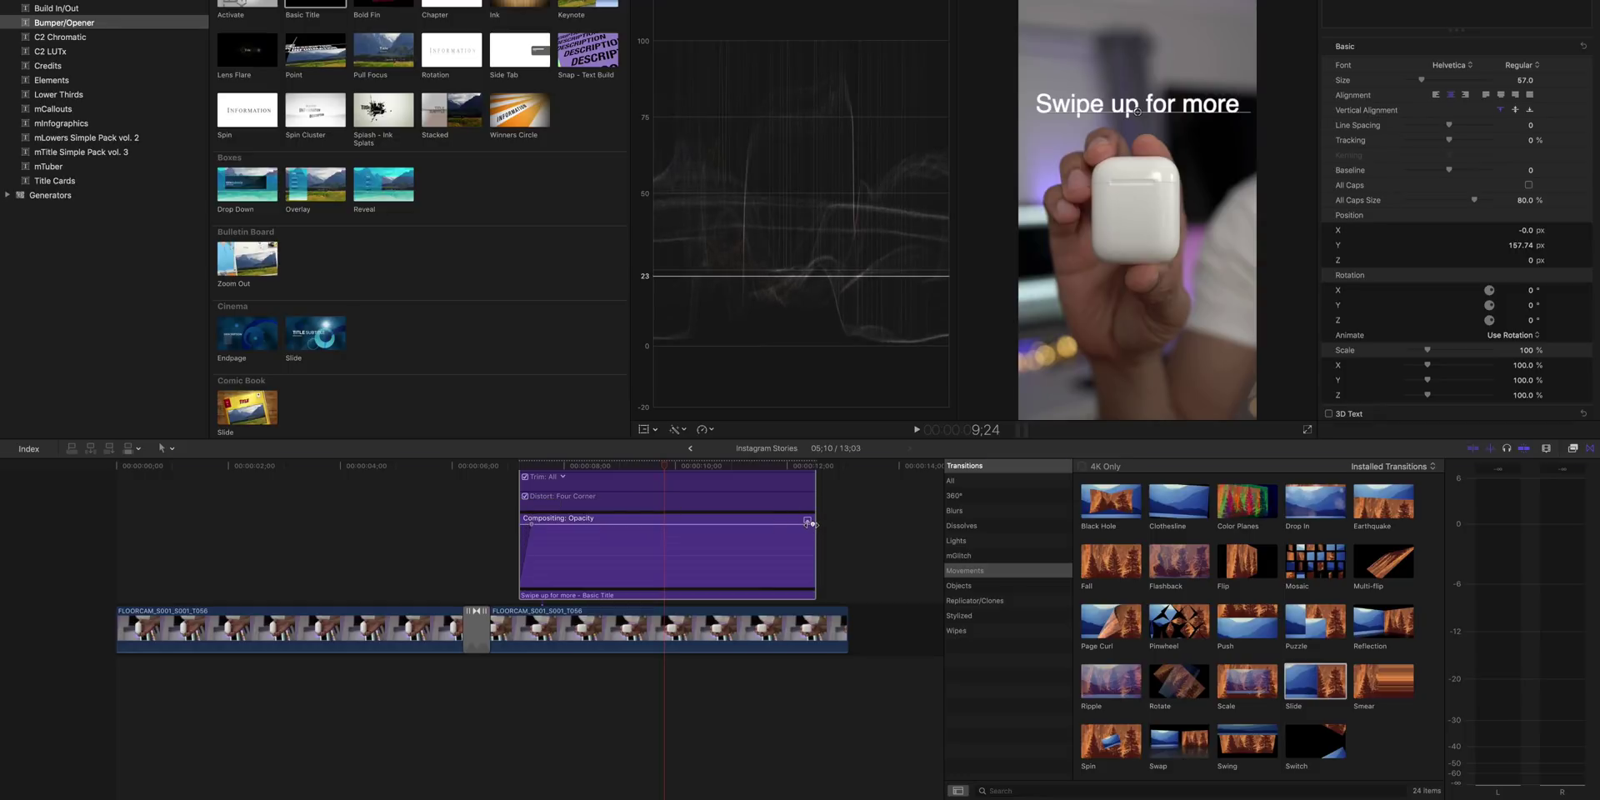
drag(812, 525, 802, 525)
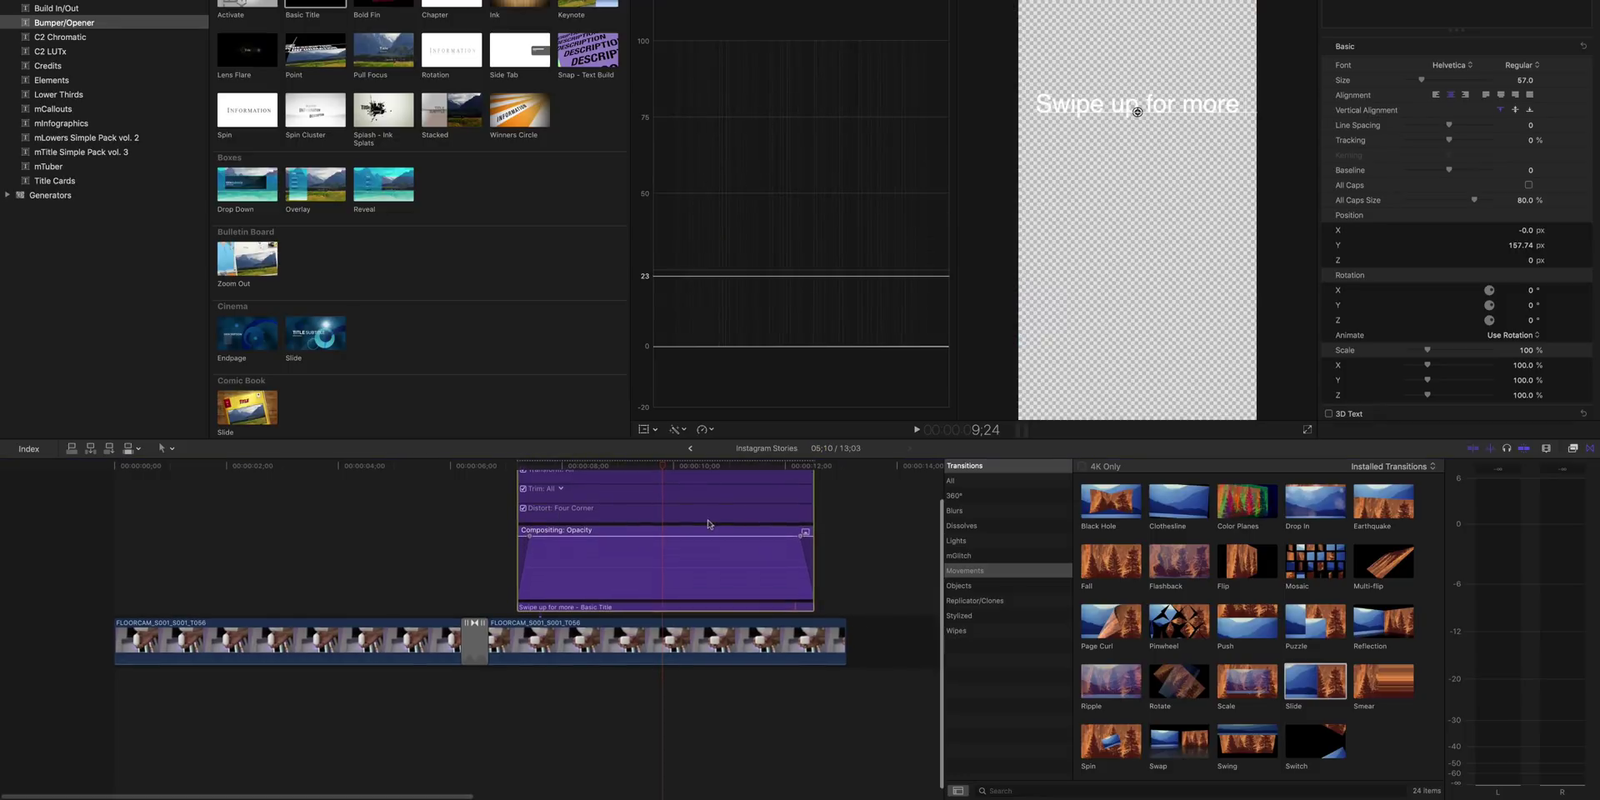
scroll(709, 524, up, 2)
click(524, 499)
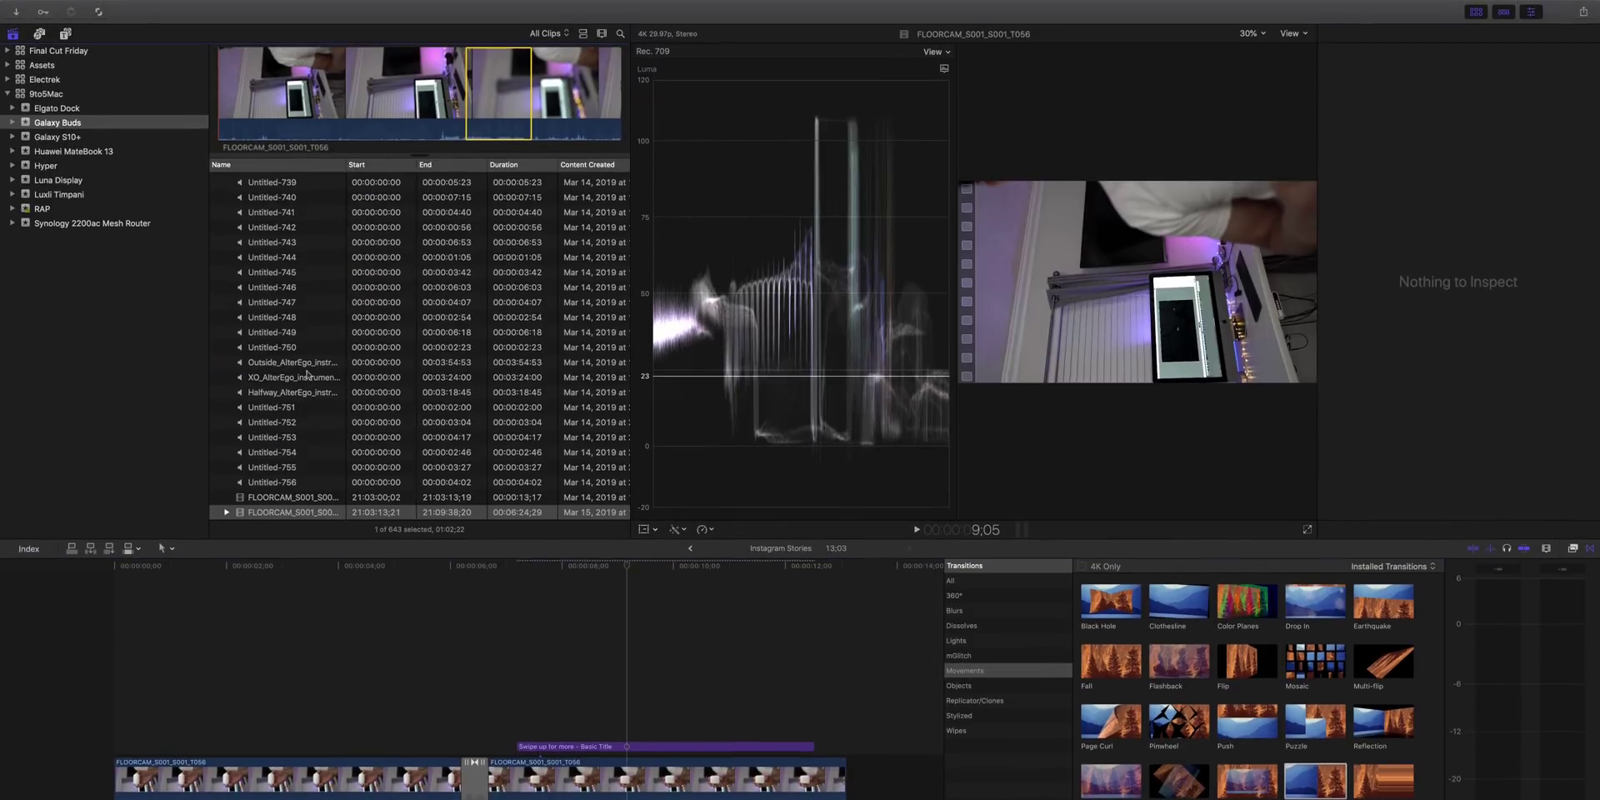
- Add Outside_AlterEgo music, then record, place and trim a voiceover under the video
drag(314, 368, 114, 742)
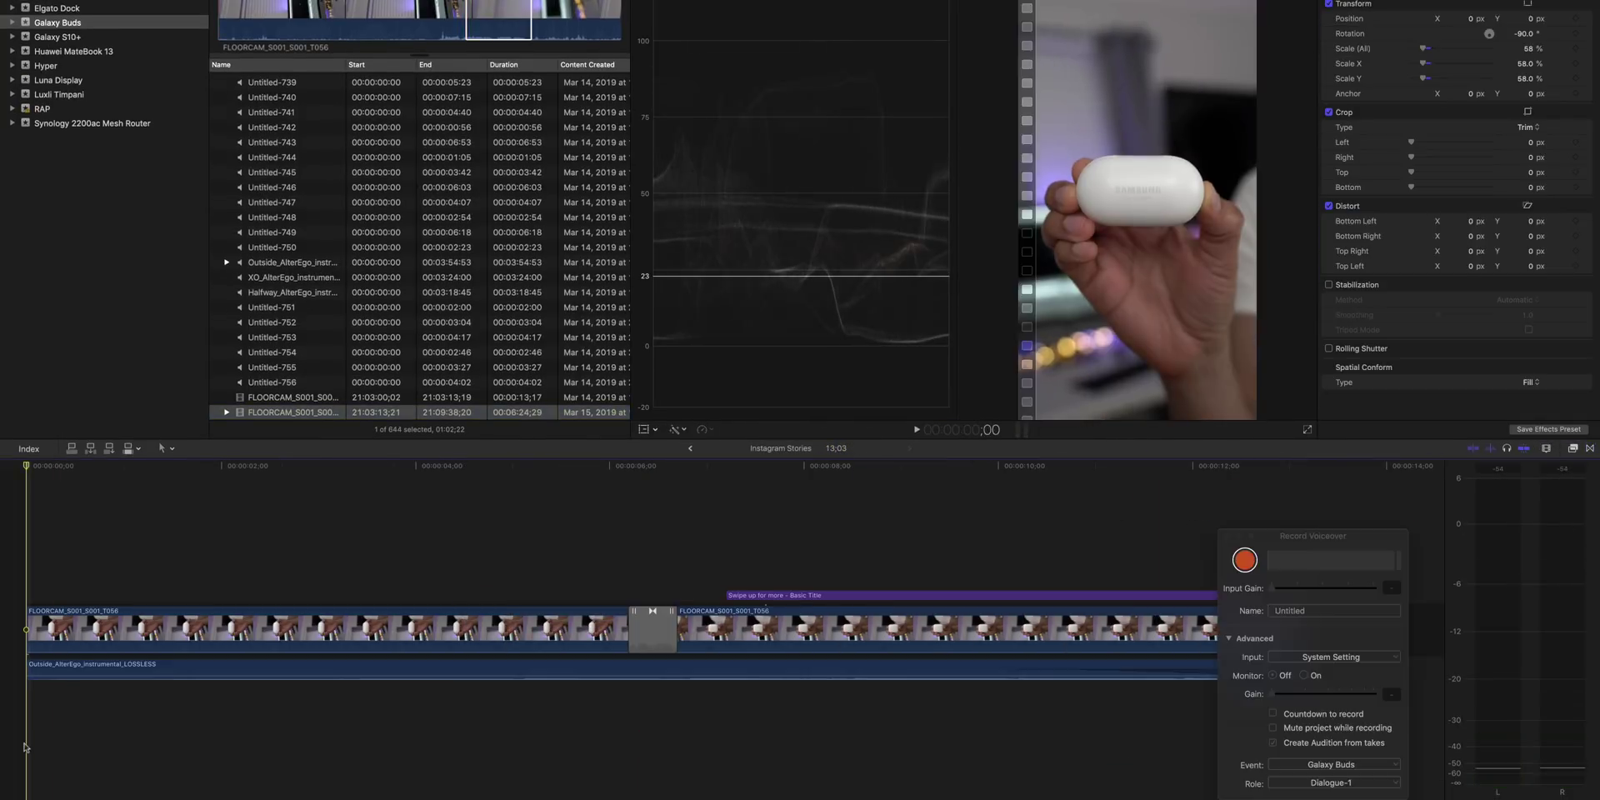
key(alt+shift+a)
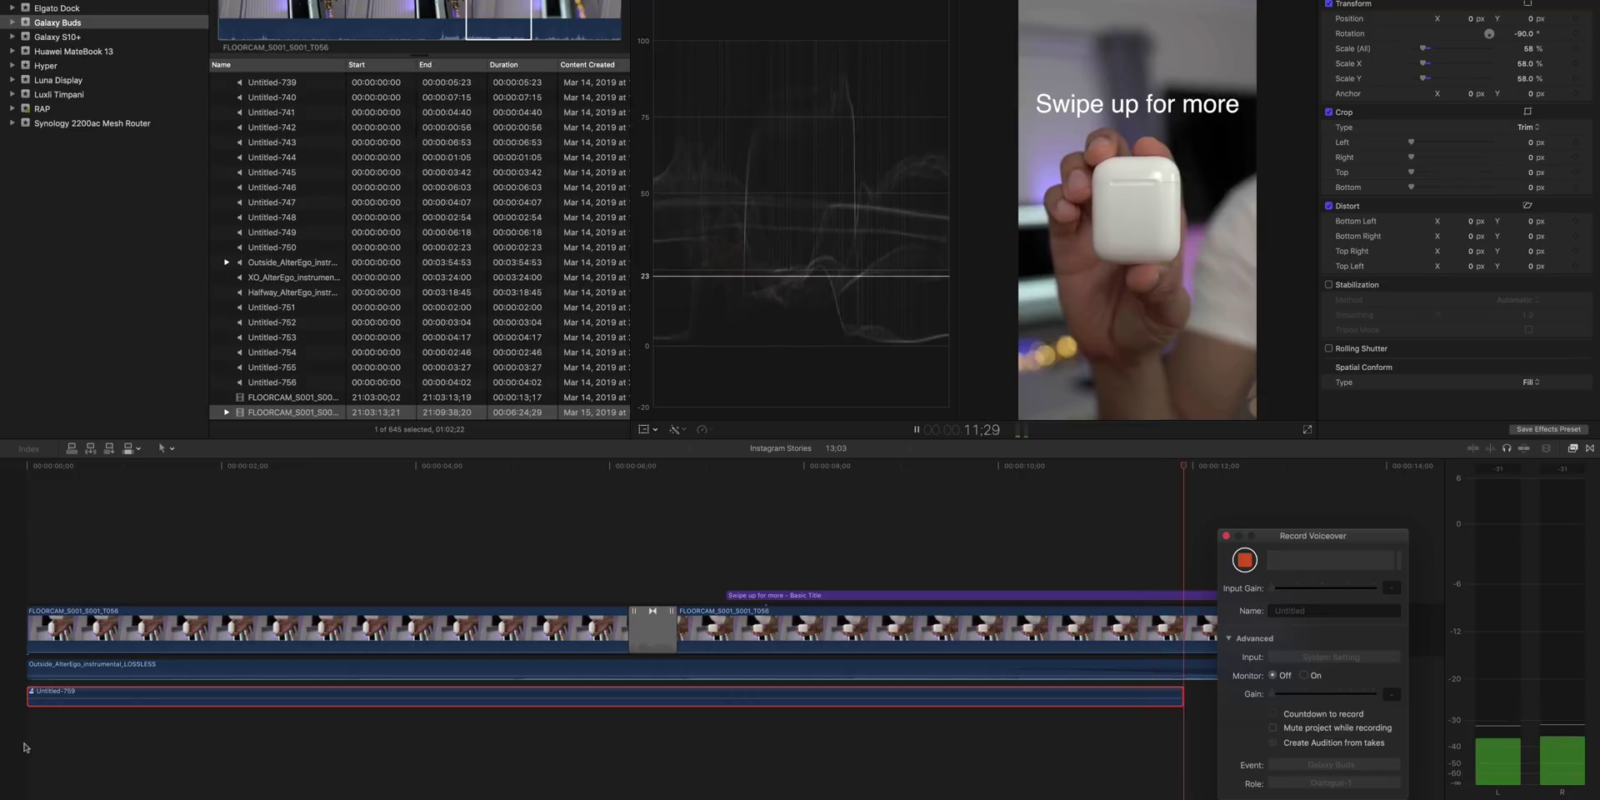
key(space)
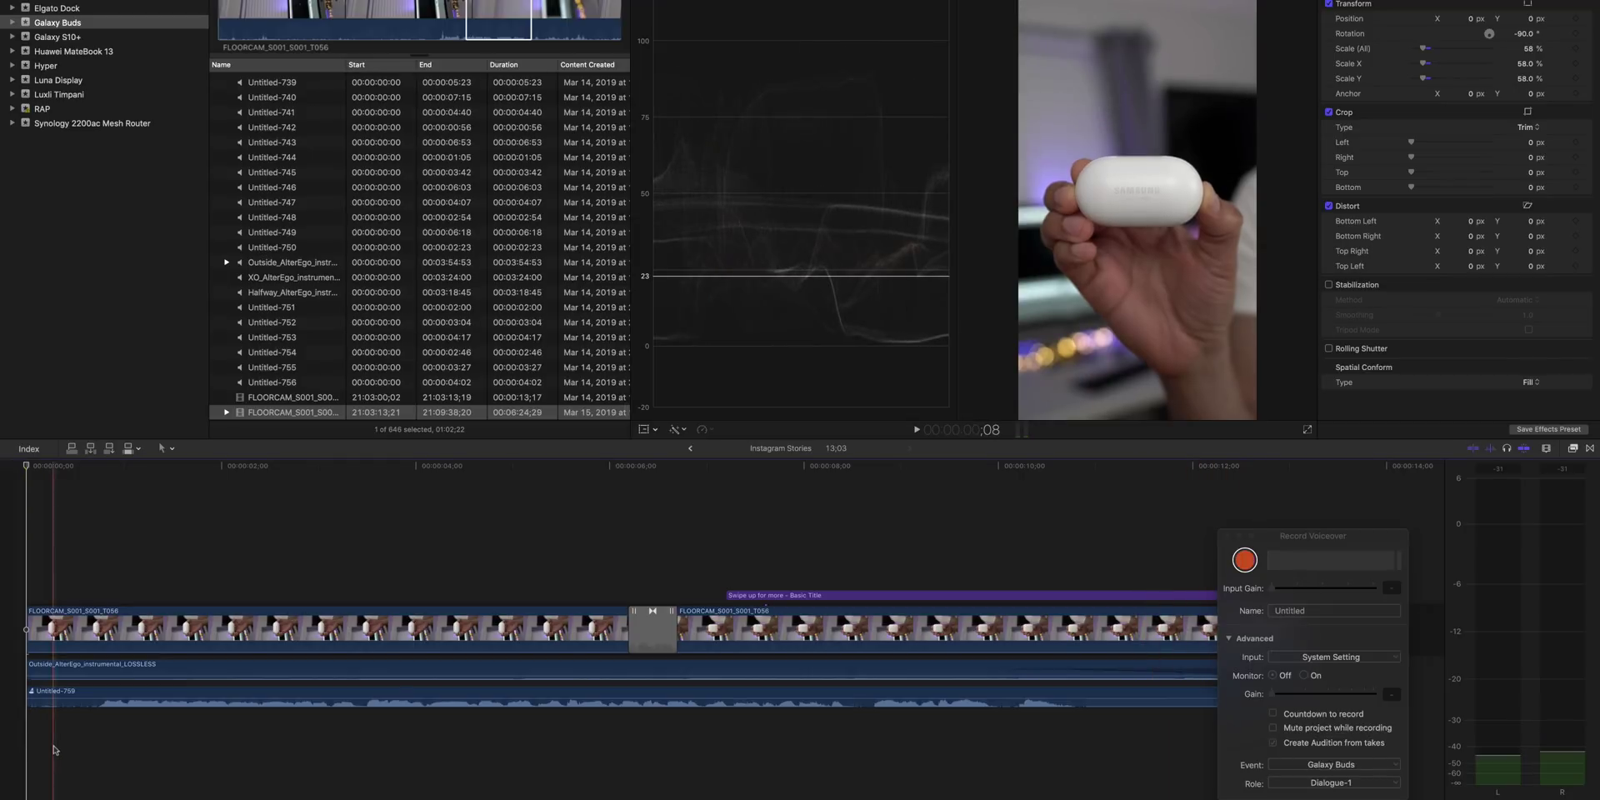
drag(38, 710, 106, 710)
drag(1313, 535, 1515, 617)
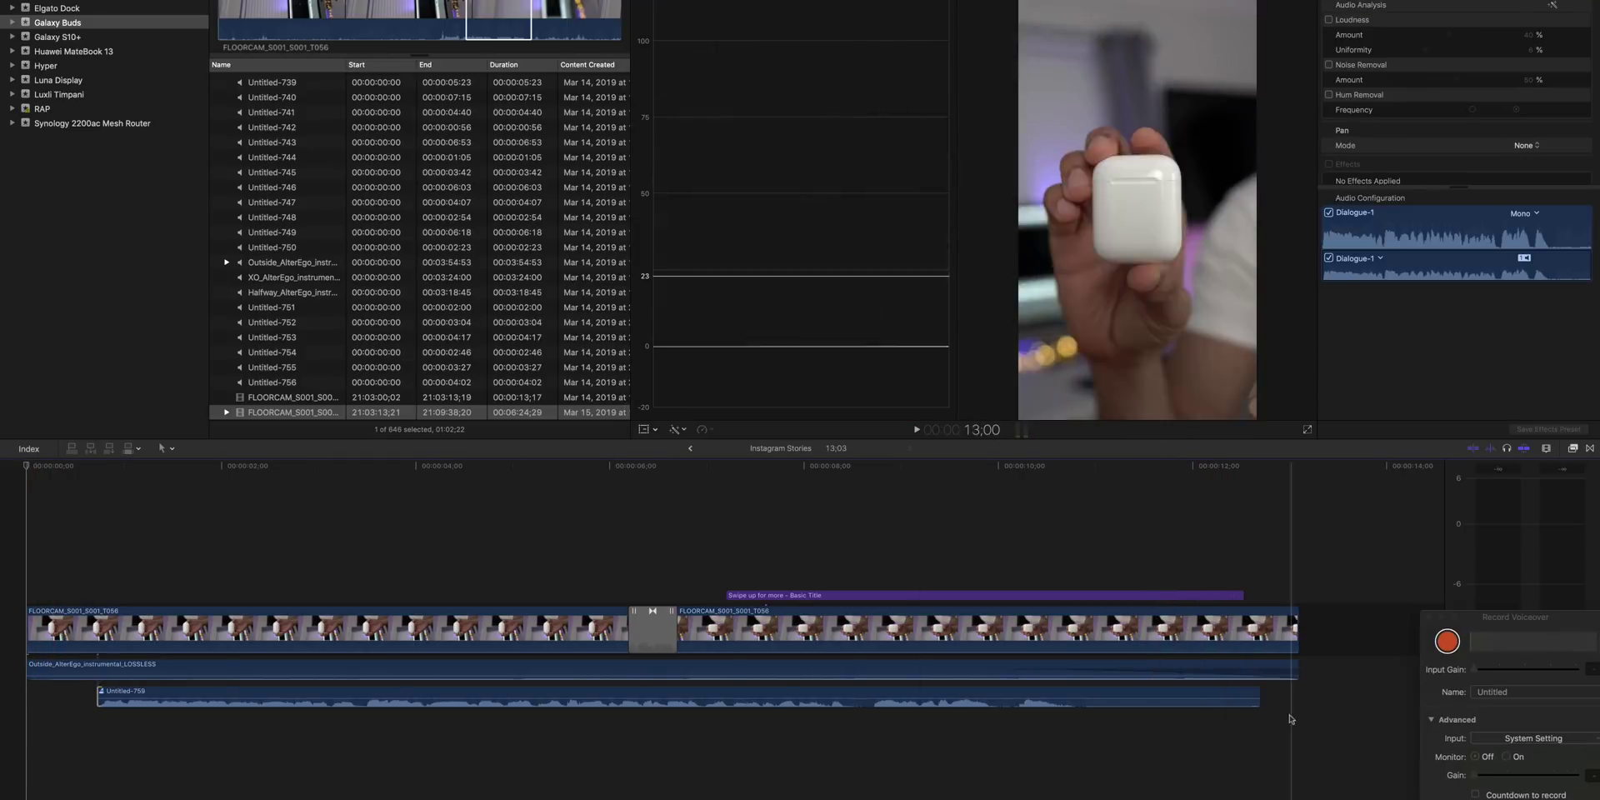
click(756, 595)
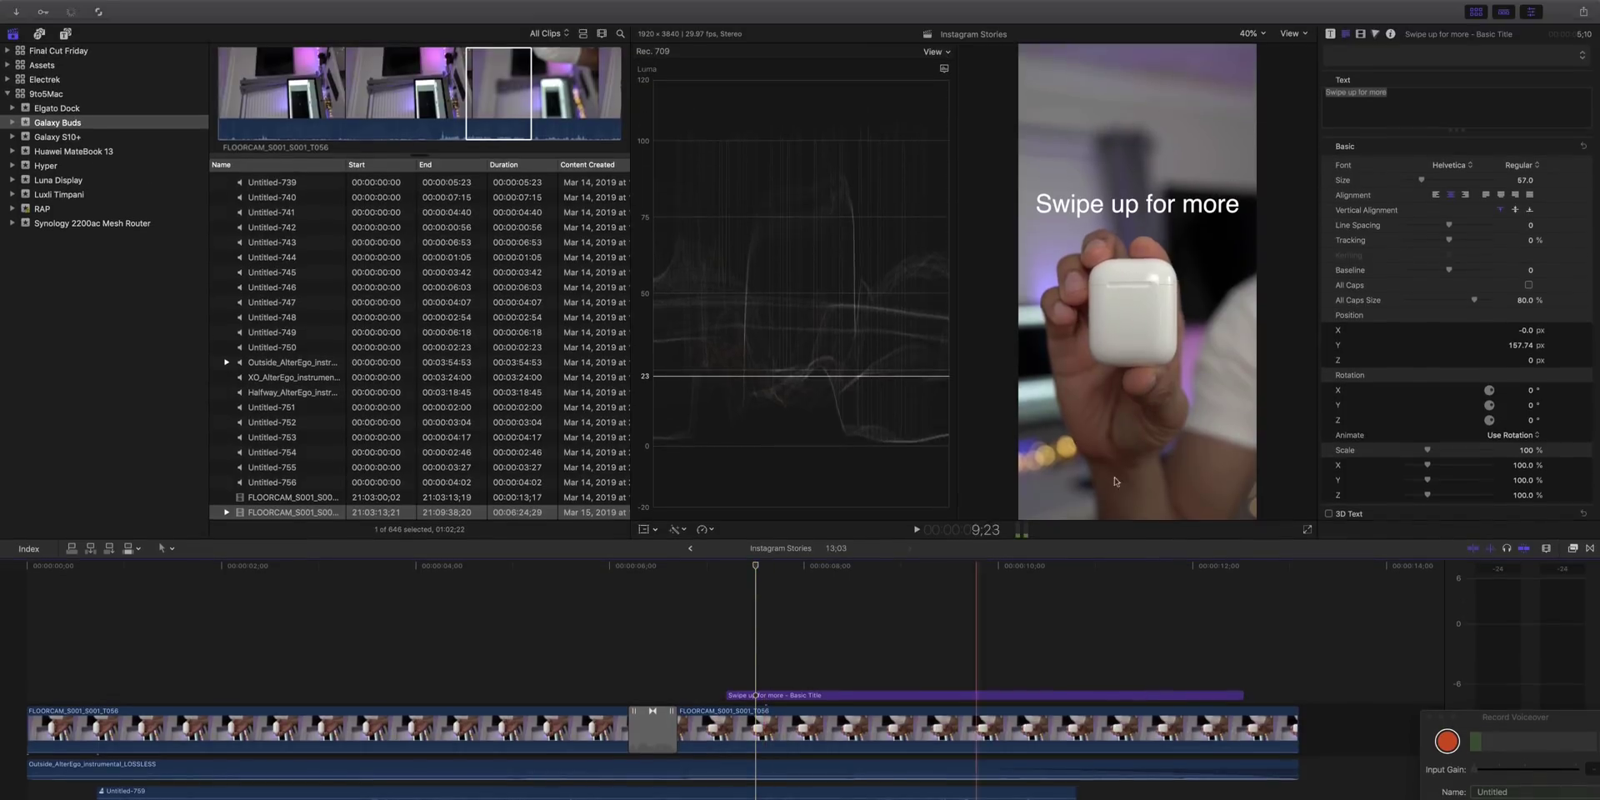
- Export the project to the Desktop as 'Instagram Stories Galaxy Buds vs AirPods.mov'
click(1582, 13)
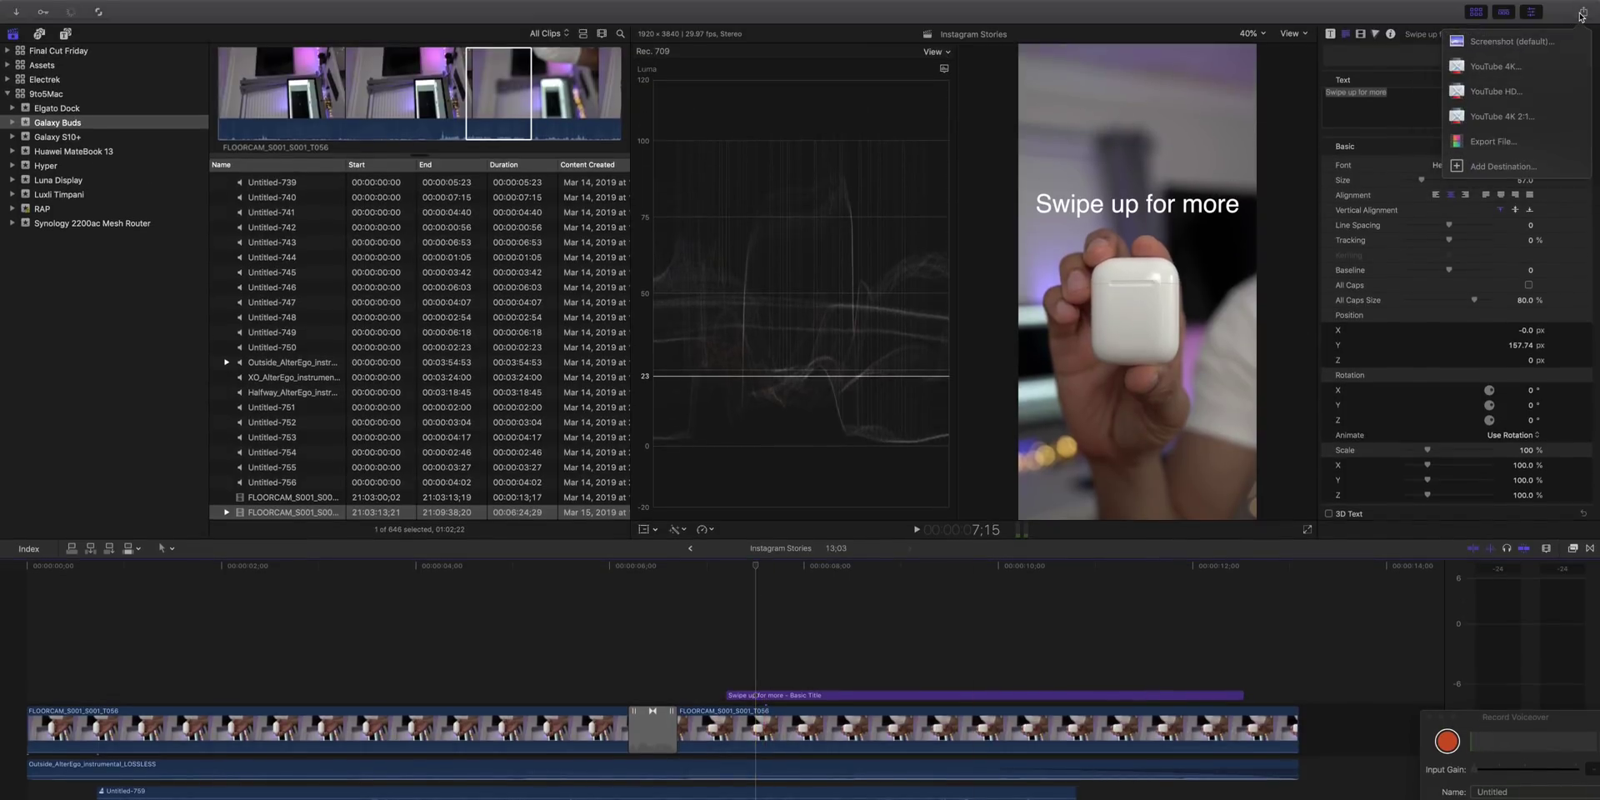
click(1493, 142)
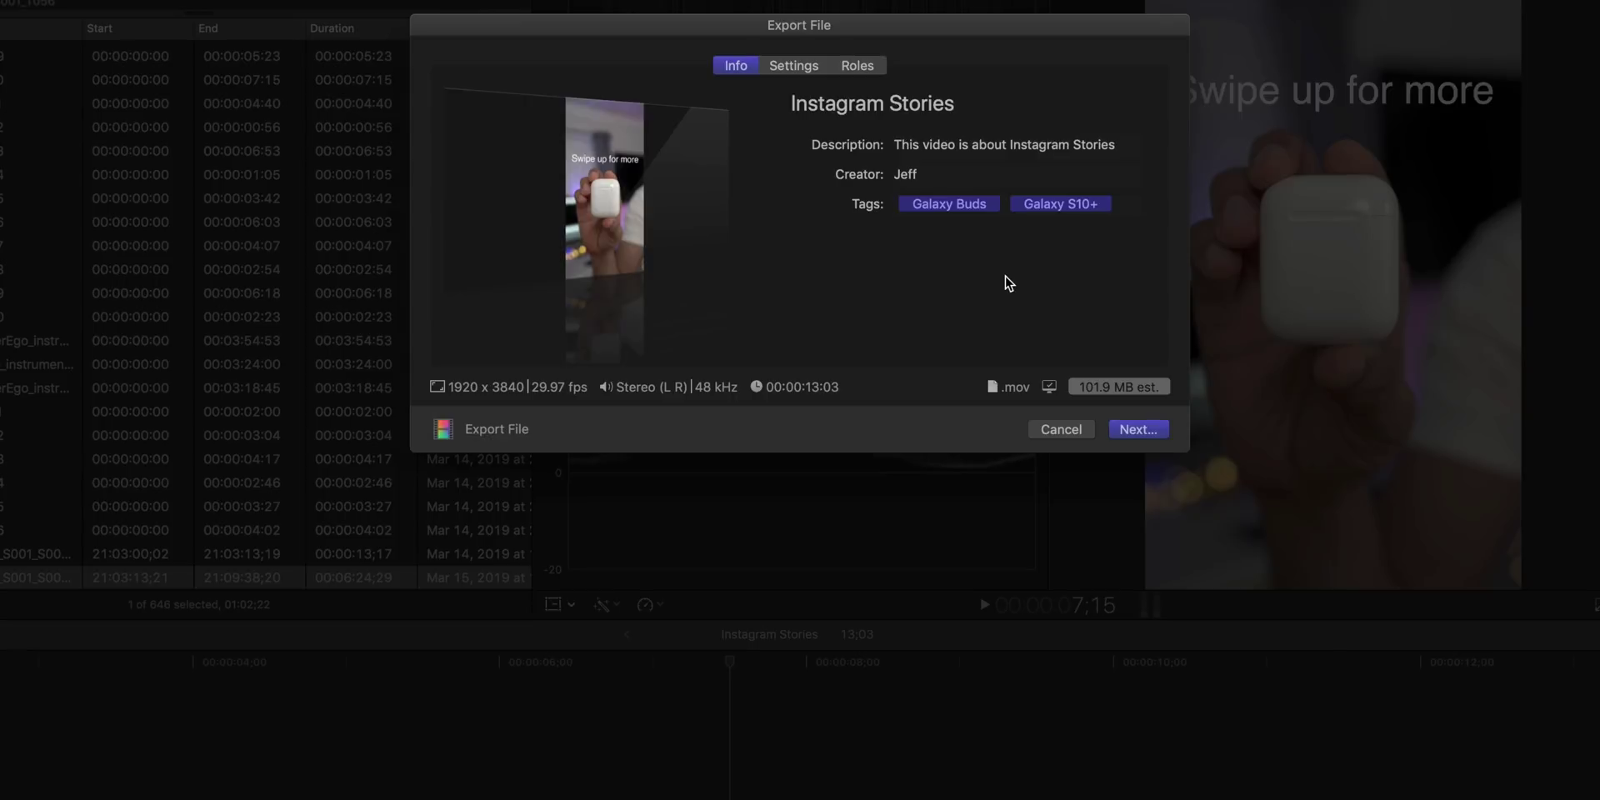
click(1139, 429)
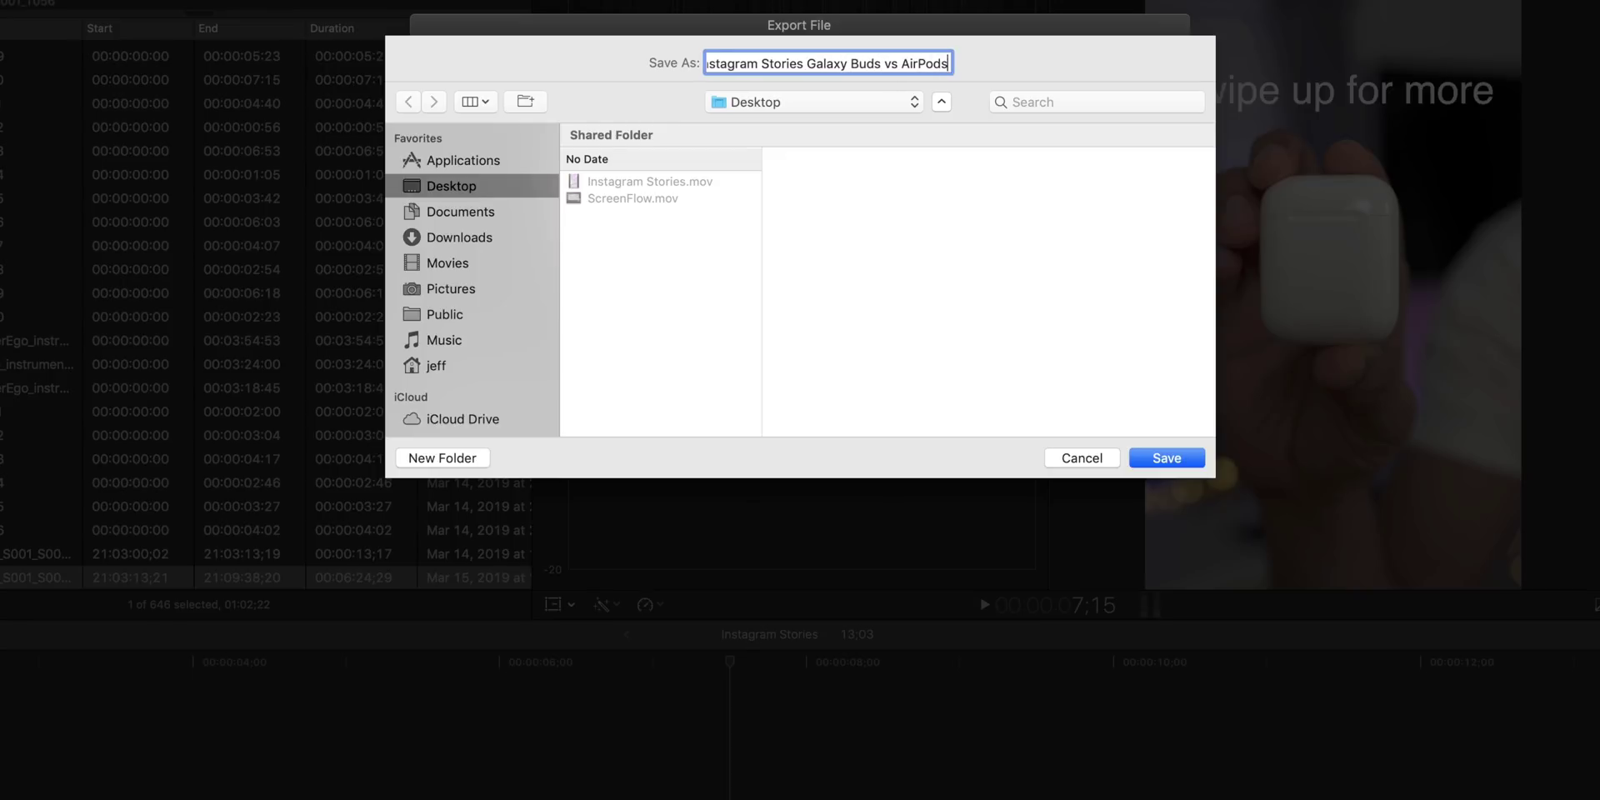
key(Return)
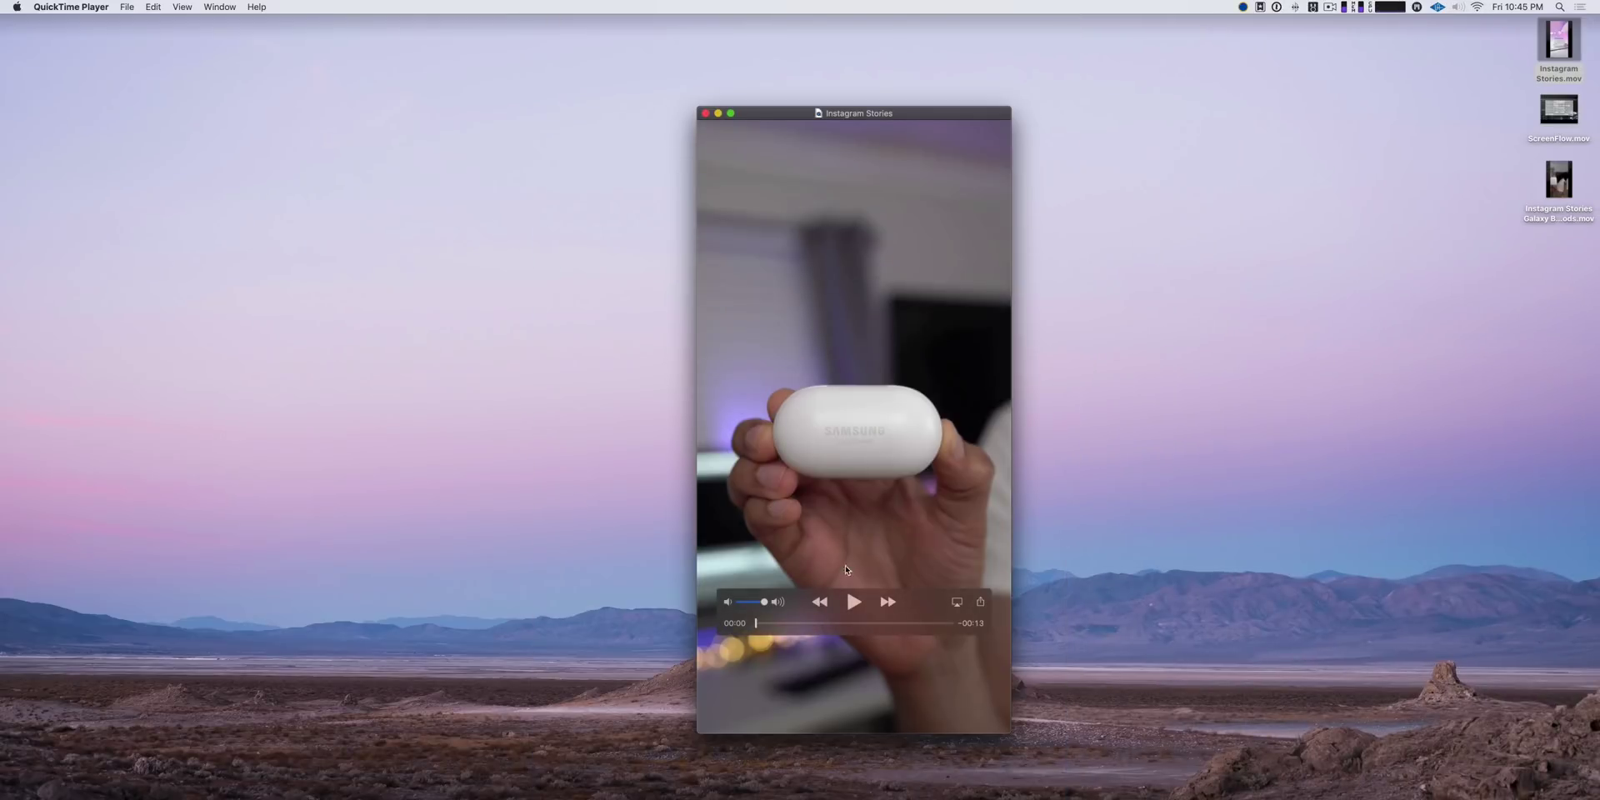
- Play the exported vertical Stories video through to the end in QuickTime, then close it
click(855, 602)
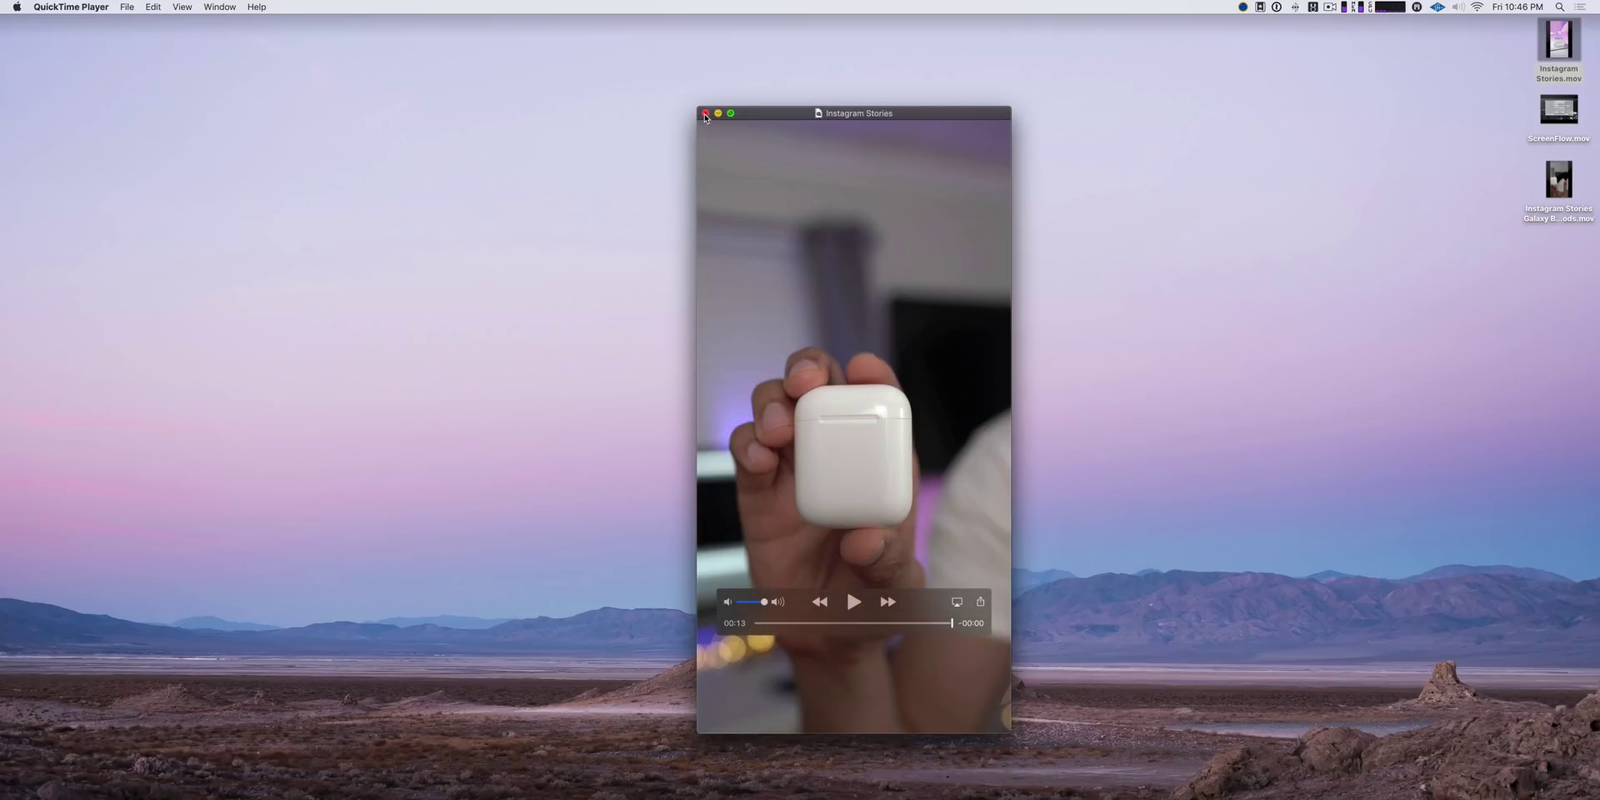
click(706, 114)
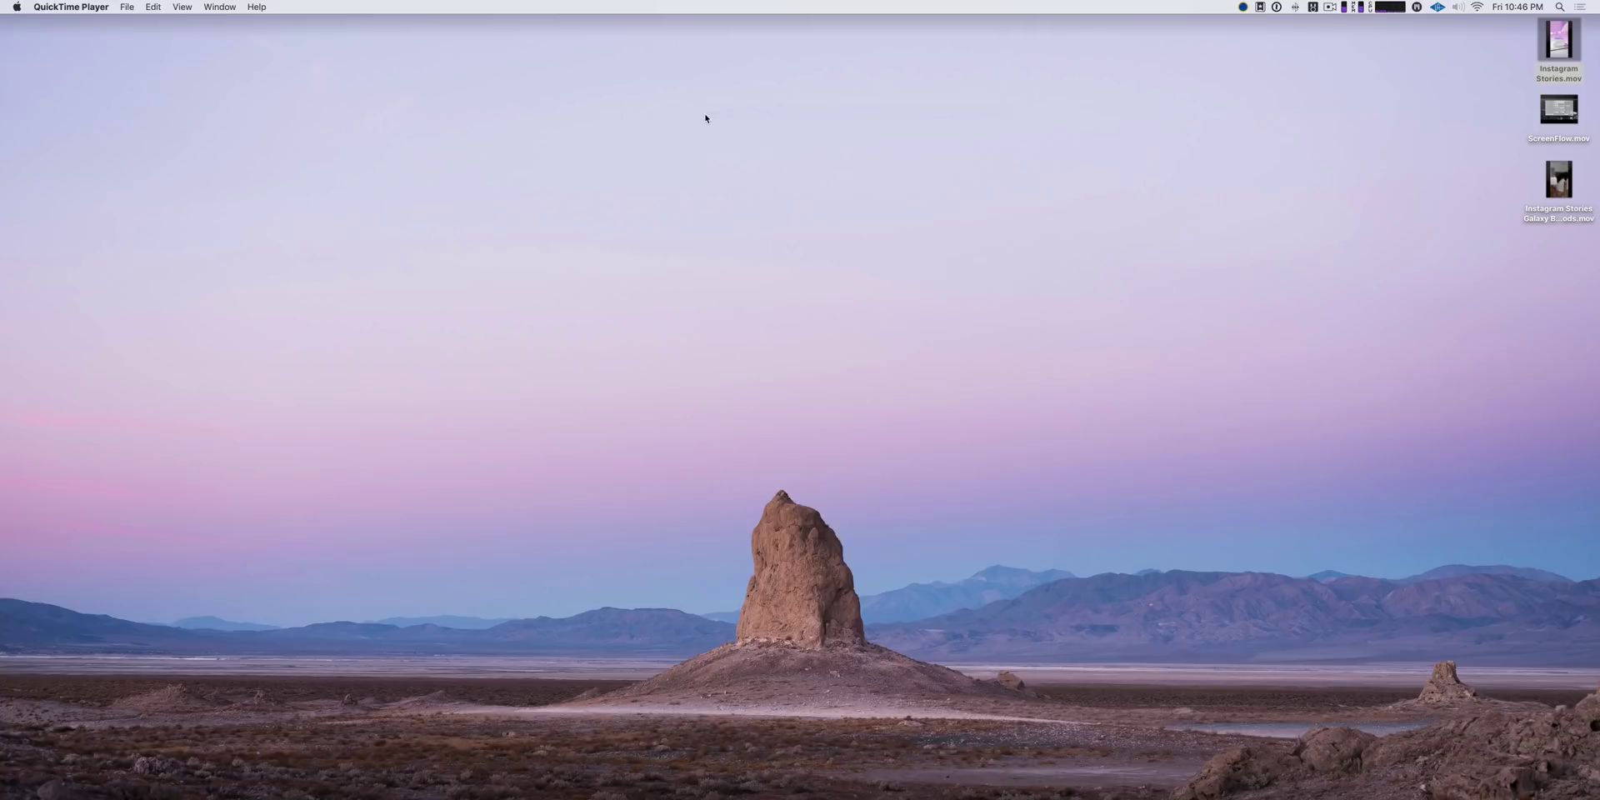
- AirDrop the exported Galaxy Buds vs AirPods .mov from the Desktop to the iPhone
right_click(1552, 190)
mouse_move(1316, 318)
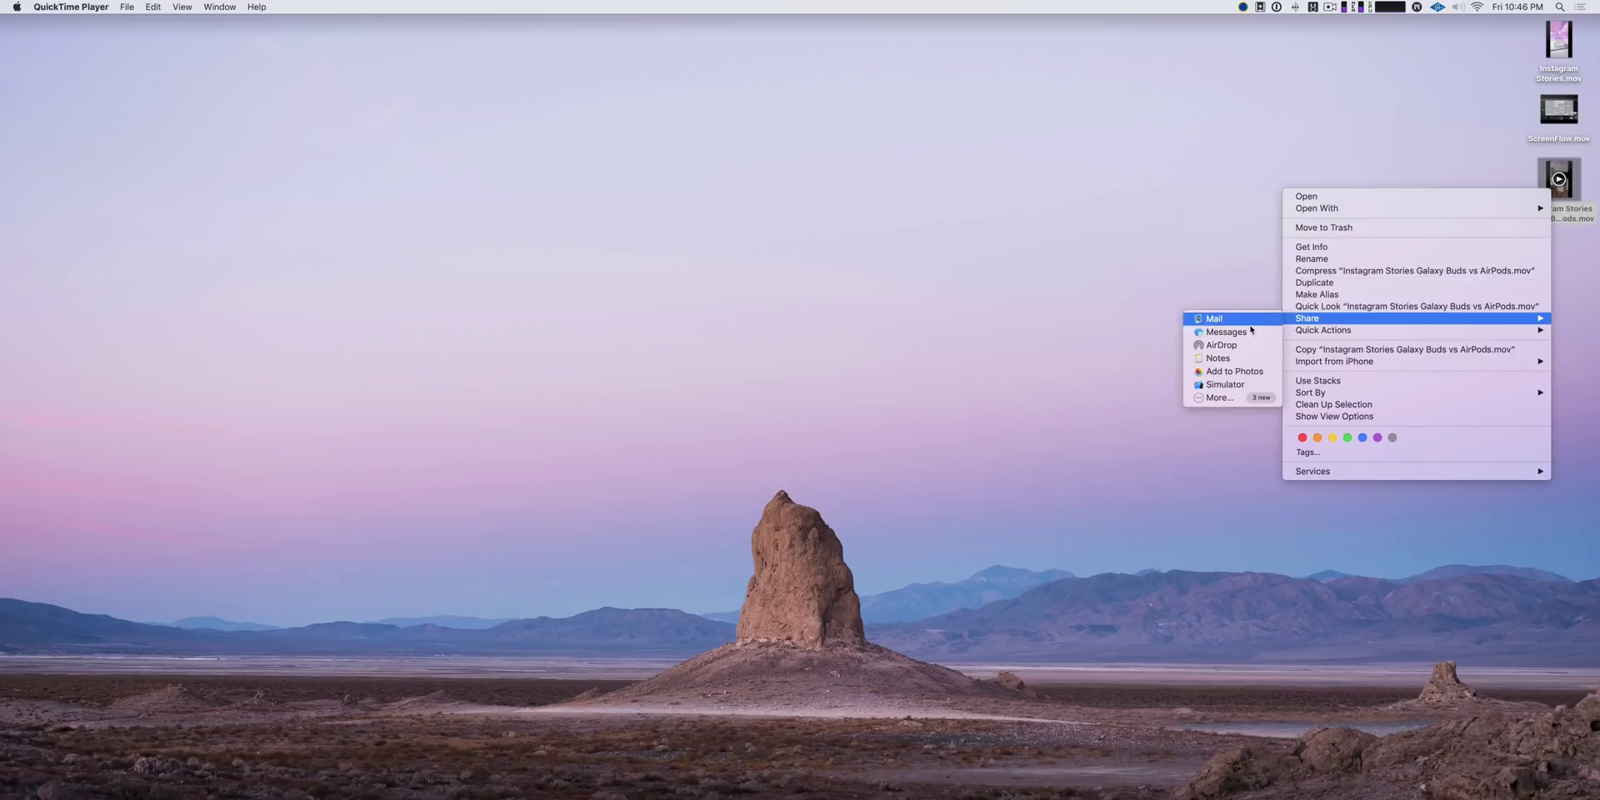
click(1235, 347)
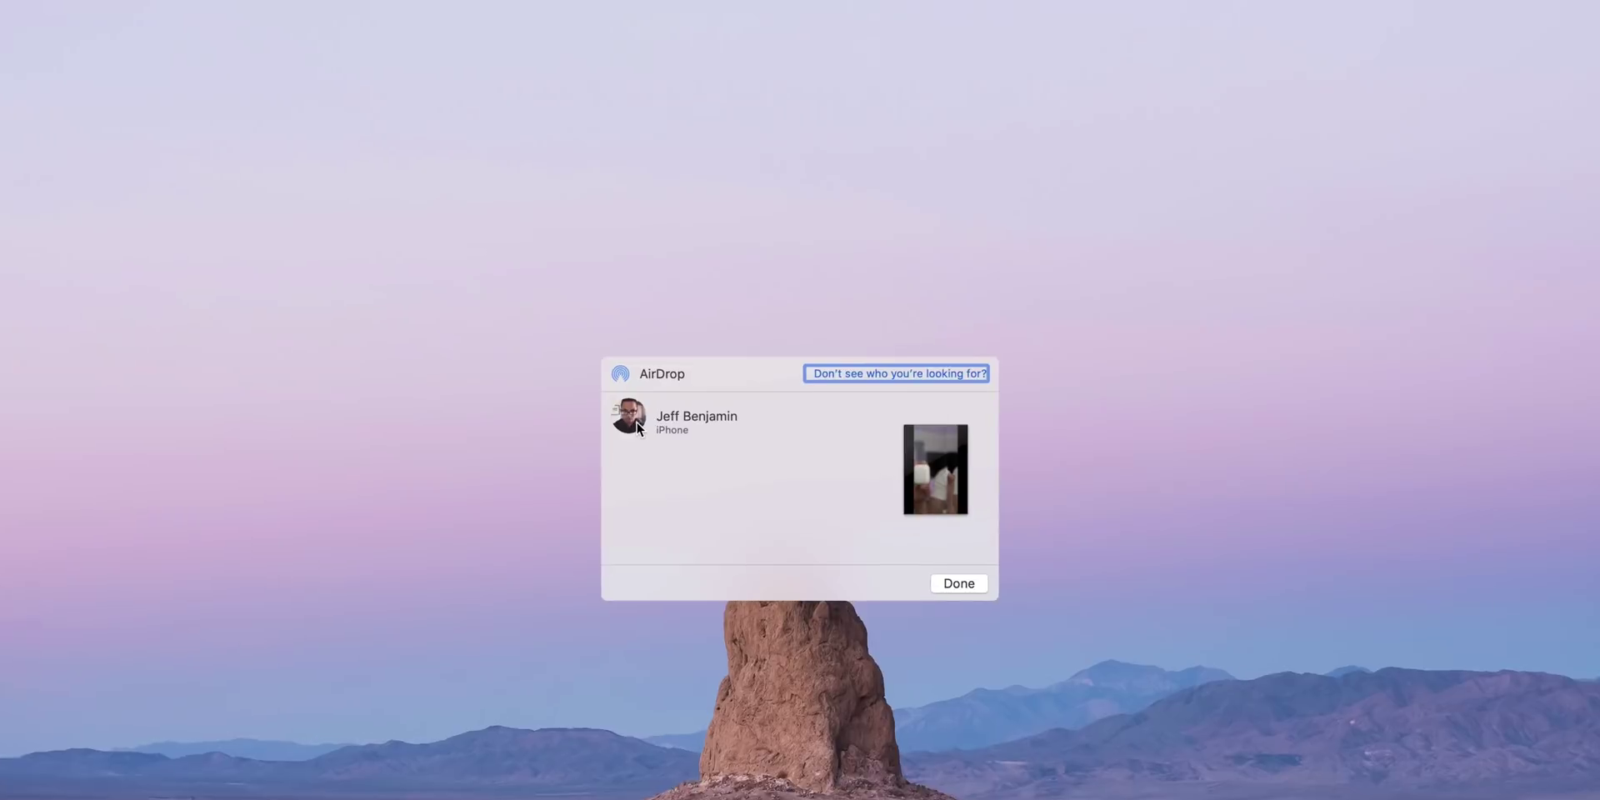
click(696, 417)
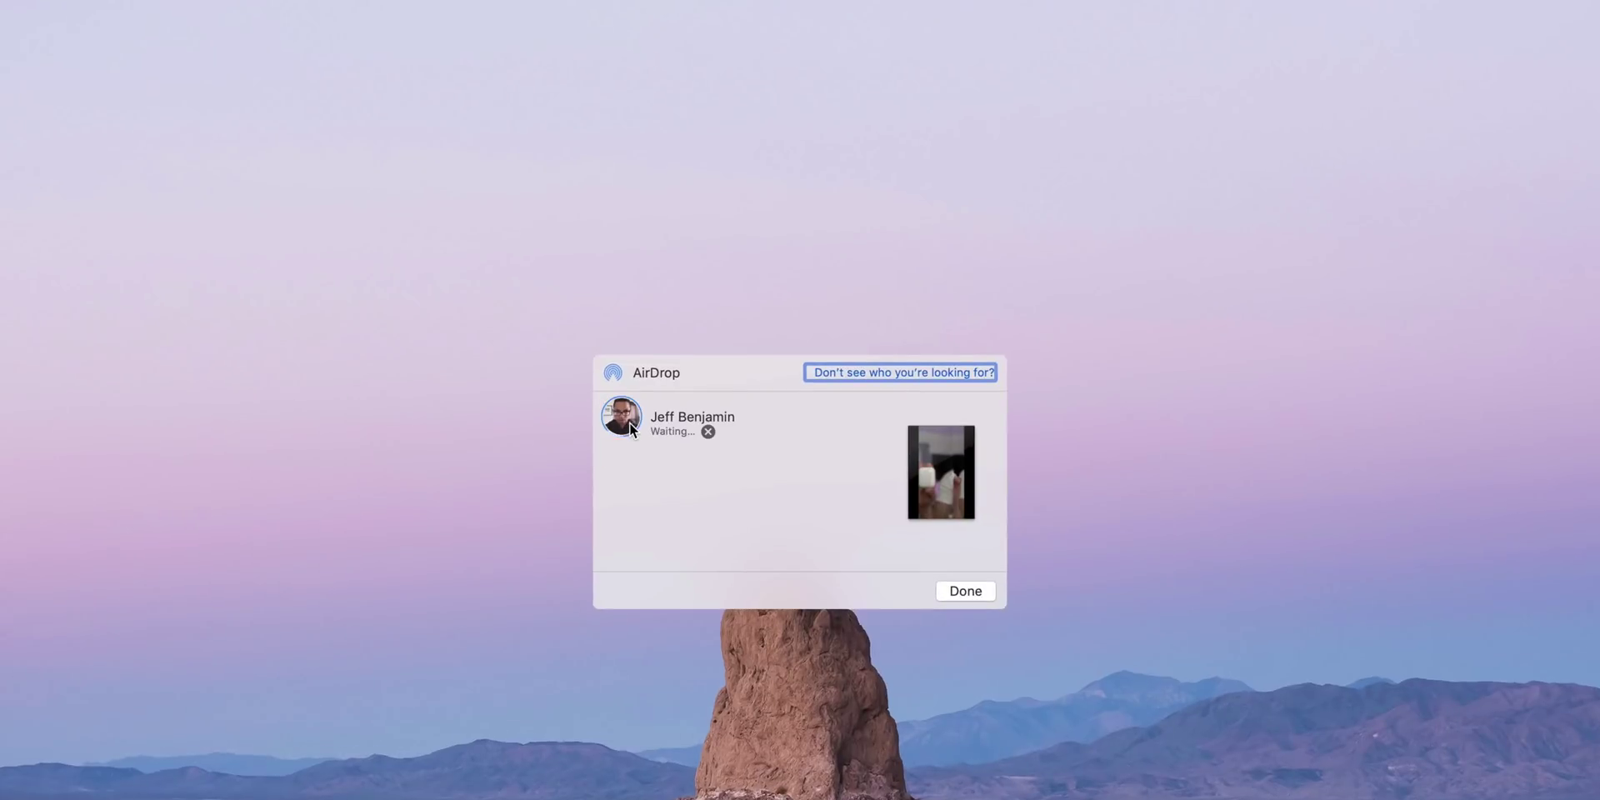